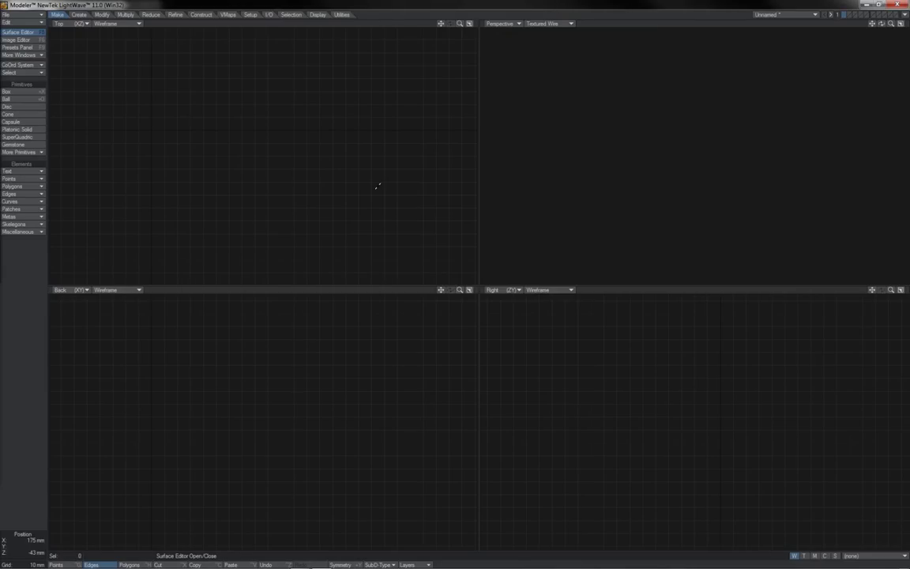
Paste the flat half-torso and arm mesh and frame its shoulder area for a close view.
{"action": "key", "text": "ctrl+v"}
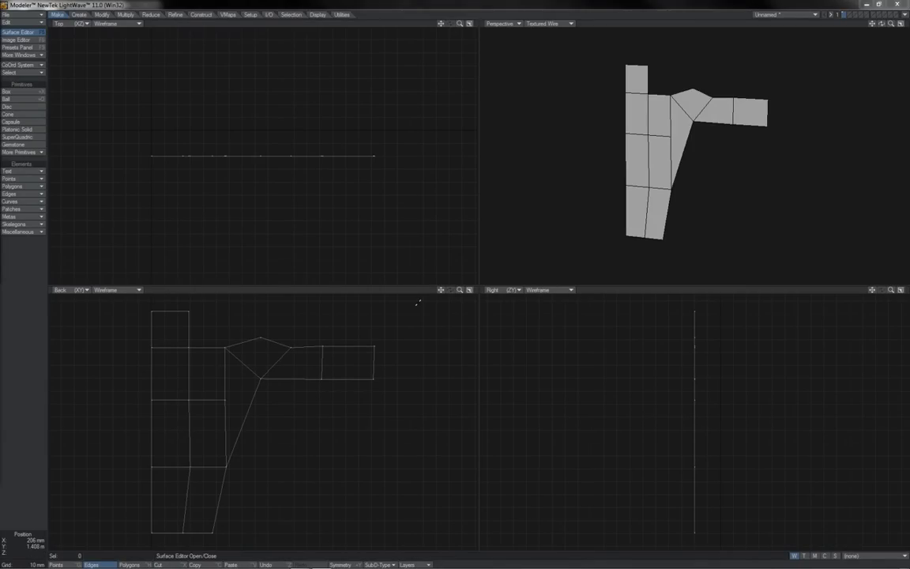
{"action": "left_click_drag", "start_coordinate": [459, 290], "coordinate": [461, 320]}
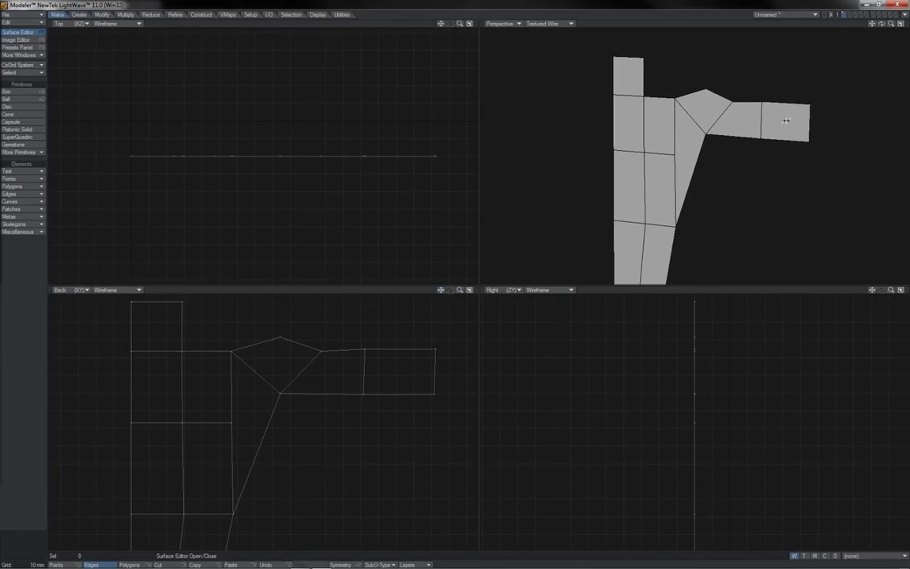
{"action": "mouse_move", "coordinate": [882, 23]}
{"action": "left_mouse_down"}
{"action": "mouse_move", "coordinate": [904, 25]}
{"action": "mouse_move", "coordinate": [872, 23]}
{"action": "mouse_move", "coordinate": [882, 27]}
{"action": "left_mouse_up"}
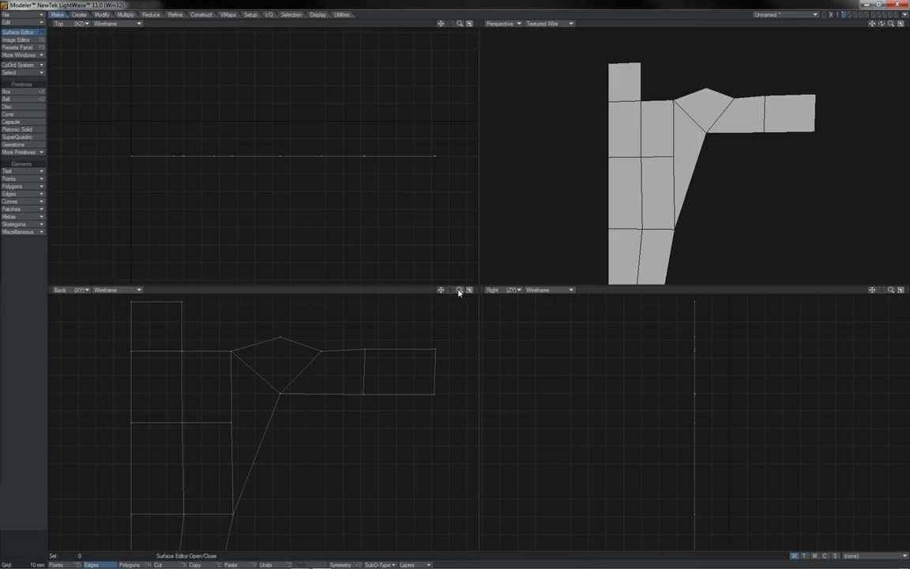
{"action": "mouse_move", "coordinate": [459, 289]}
{"action": "left_mouse_down"}
{"action": "mouse_move", "coordinate": [450, 293]}
{"action": "mouse_move", "coordinate": [459, 292]}
{"action": "left_mouse_up"}
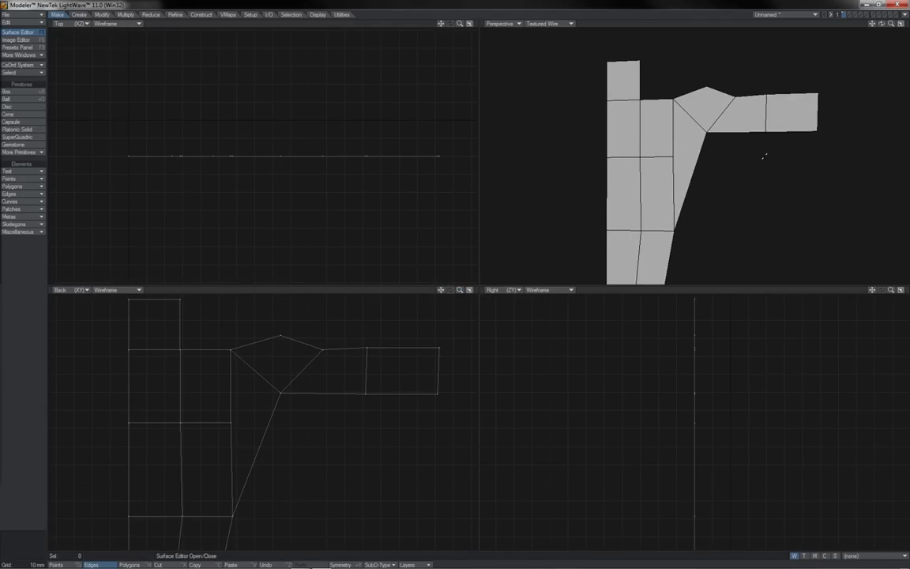
{"action": "left_click_drag", "start_coordinate": [882, 23], "coordinate": [901, 23]}
{"action": "left_click_drag", "start_coordinate": [786, 26], "coordinate": [731, 26]}
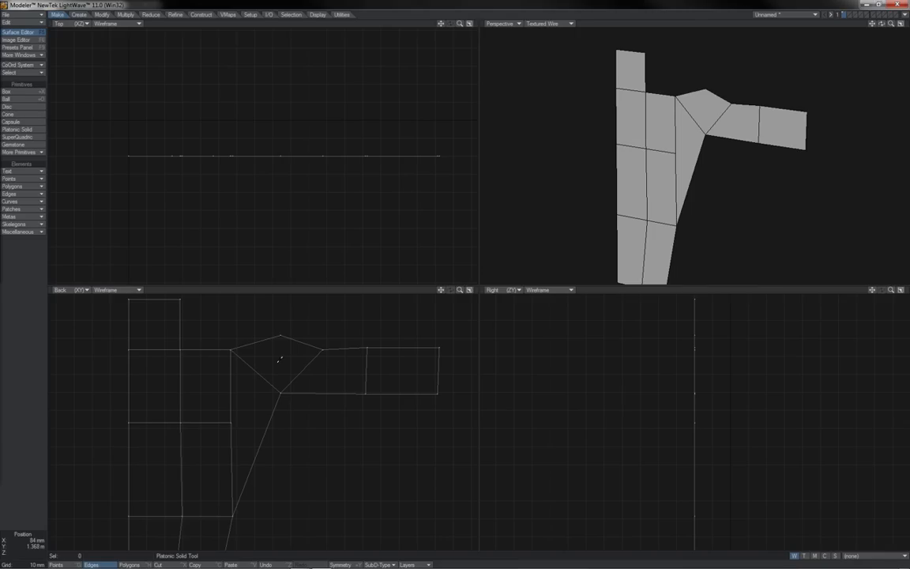
Examine the flat mesh's layout by selecting the diamond shoulder polygon, the triangle under it, and the arm and torso polygons.
{"action": "key", "text": "ctrl+j"}
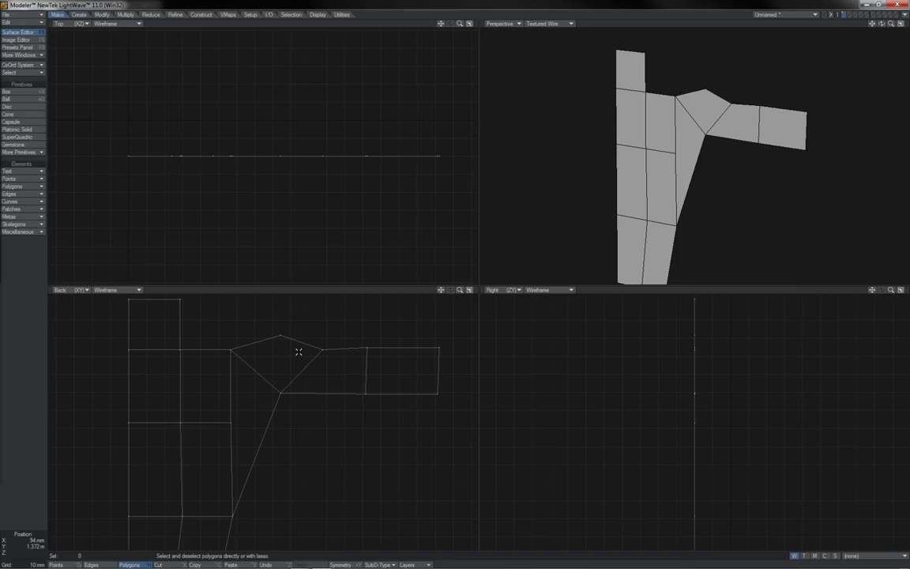
{"action": "left_click", "coordinate": [303, 341]}
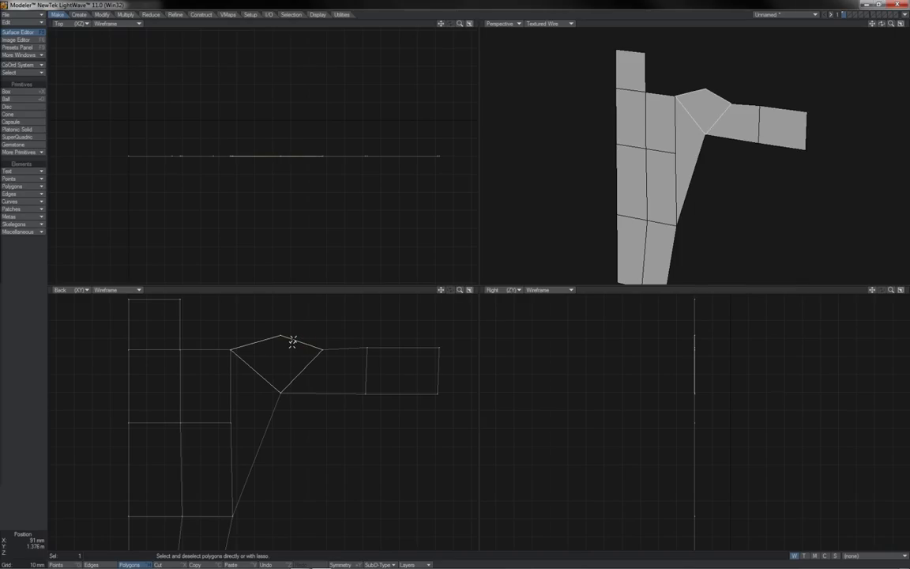
{"action": "left_click", "coordinate": [278, 336]}
{"action": "left_click", "coordinate": [262, 432]}
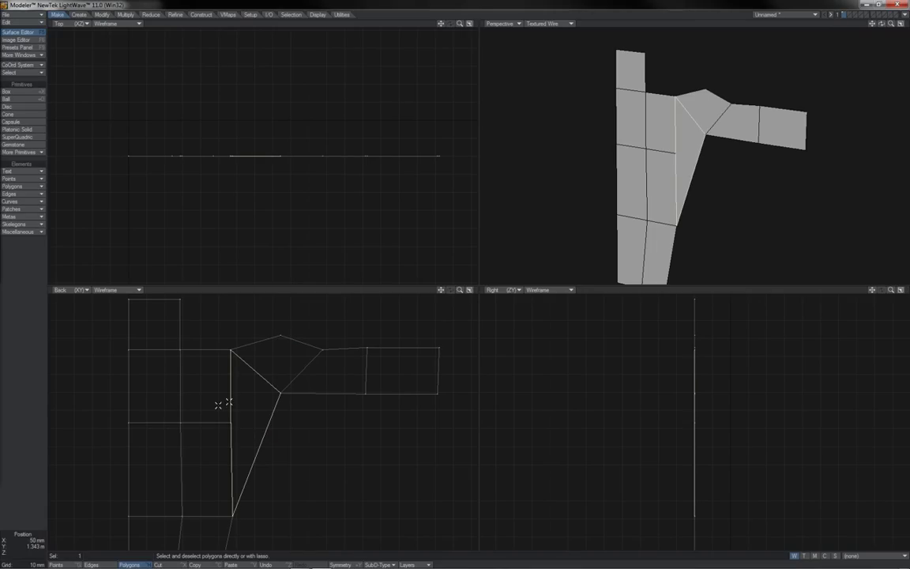
{"action": "key", "text": "slash"}
{"action": "left_click_drag", "start_coordinate": [384, 362], "coordinate": [351, 367]}
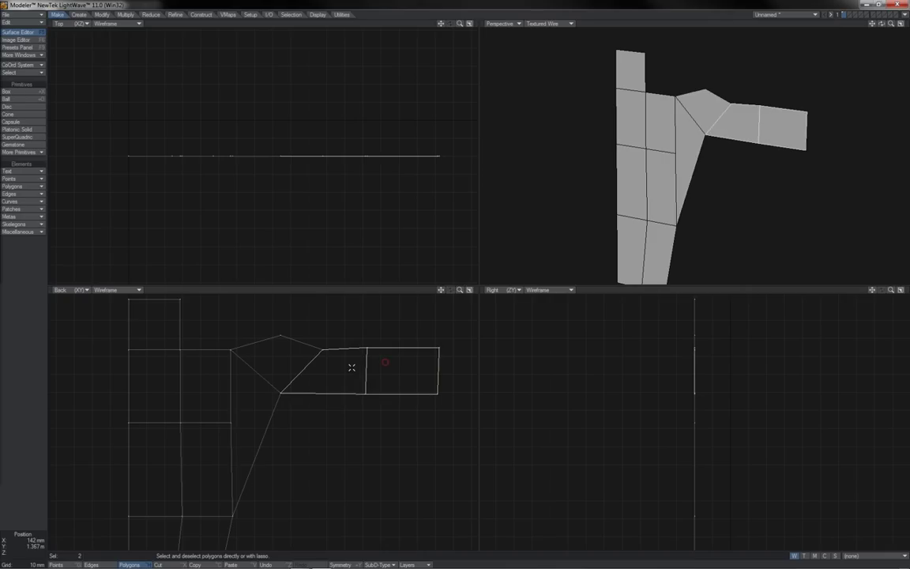
{"action": "mouse_move", "coordinate": [198, 401]}
{"action": "left_mouse_down"}
{"action": "mouse_move", "coordinate": [163, 400]}
{"action": "mouse_move", "coordinate": [154, 308]}
{"action": "mouse_move", "coordinate": [177, 459]}
{"action": "mouse_move", "coordinate": [174, 525]}
{"action": "mouse_move", "coordinate": [199, 451]}
{"action": "mouse_move", "coordinate": [177, 544]}
{"action": "left_mouse_up"}
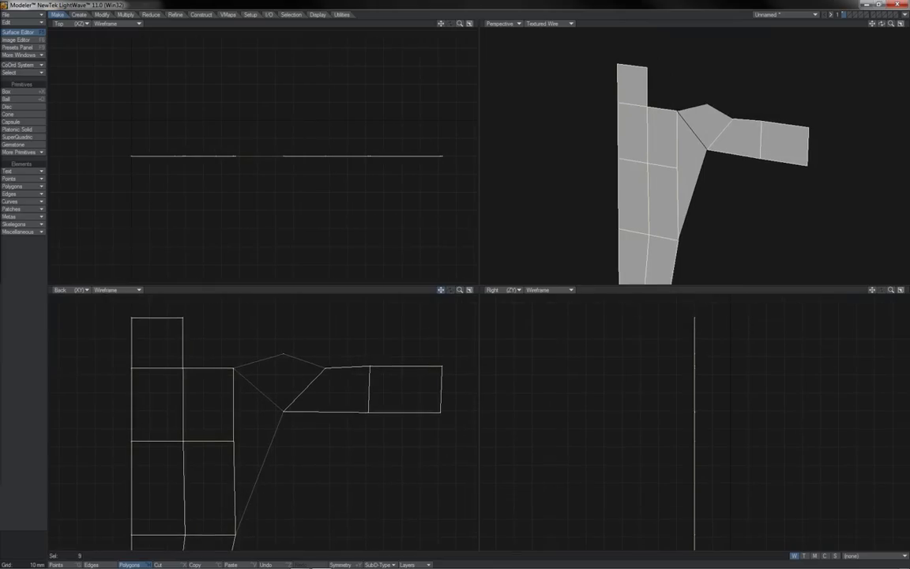
{"action": "left_click_drag", "start_coordinate": [444, 309], "coordinate": [437, 310]}
{"action": "left_click", "coordinate": [37, 392]}
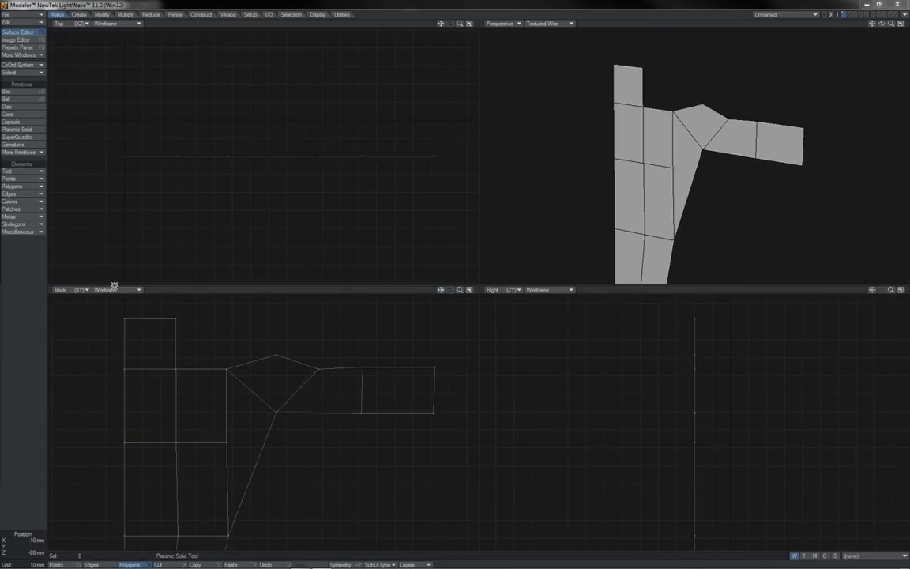
Extrude the flat half-torso and arm mesh in depth to make it a solid body.
{"action": "left_click", "coordinate": [895, 14]}
{"action": "left_click", "coordinate": [842, 13]}
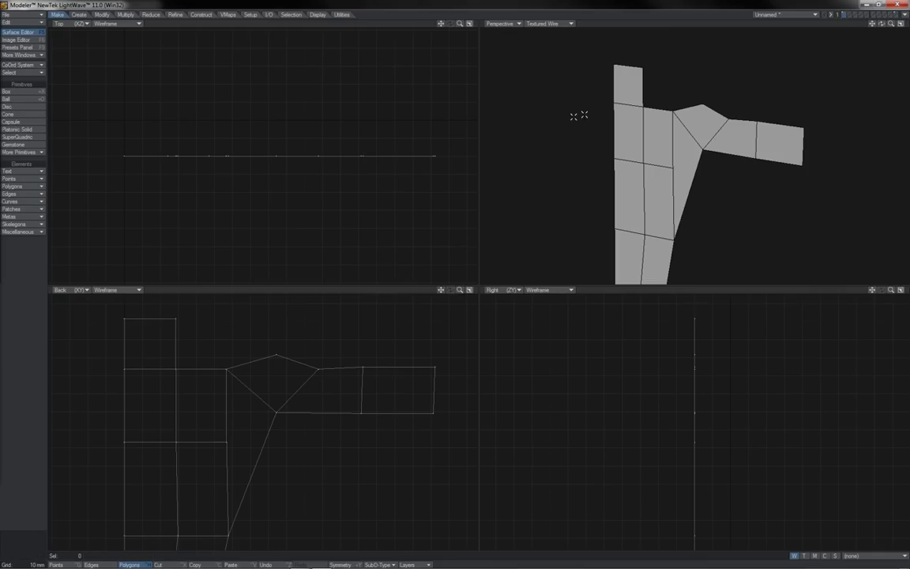
{"action": "key", "text": "shift+e"}
{"action": "left_click_drag", "start_coordinate": [287, 143], "coordinate": [289, 102]}
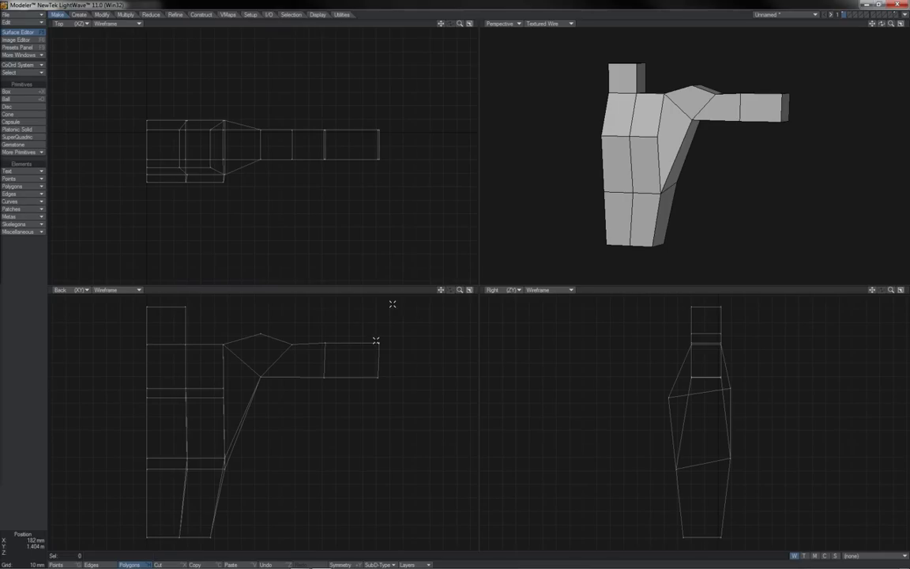
Select the arm's points outside the shoulder and rotate them forward a quarter turn around the shoulder joint.
{"action": "key", "text": "space"}
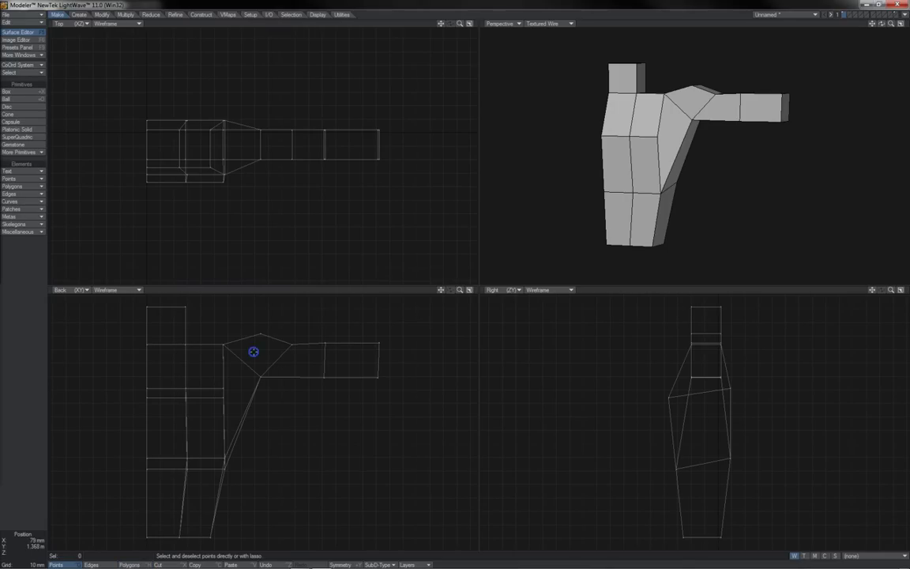
{"action": "mouse_move", "coordinate": [254, 352]}
{"action": "right_mouse_down"}
{"action": "mouse_move", "coordinate": [252, 330]}
{"action": "mouse_move", "coordinate": [306, 300]}
{"action": "mouse_move", "coordinate": [413, 339]}
{"action": "mouse_move", "coordinate": [356, 431]}
{"action": "mouse_move", "coordinate": [252, 385]}
{"action": "mouse_move", "coordinate": [259, 369]}
{"action": "right_mouse_up"}
{"action": "key", "text": "shift+a"}
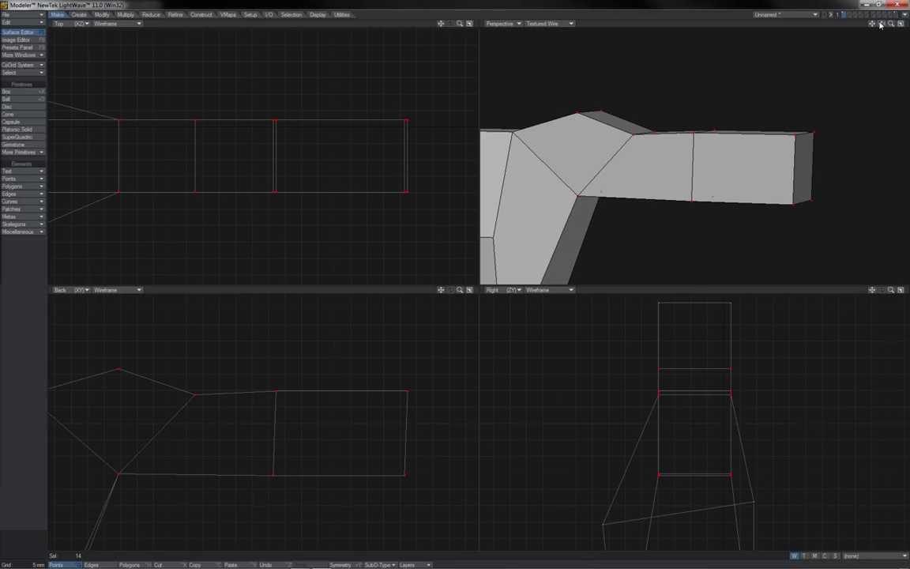
{"action": "left_click_drag", "start_coordinate": [880, 25], "coordinate": [882, 25]}
{"action": "left_click", "coordinate": [169, 369]}
{"action": "left_click", "coordinate": [170, 474]}
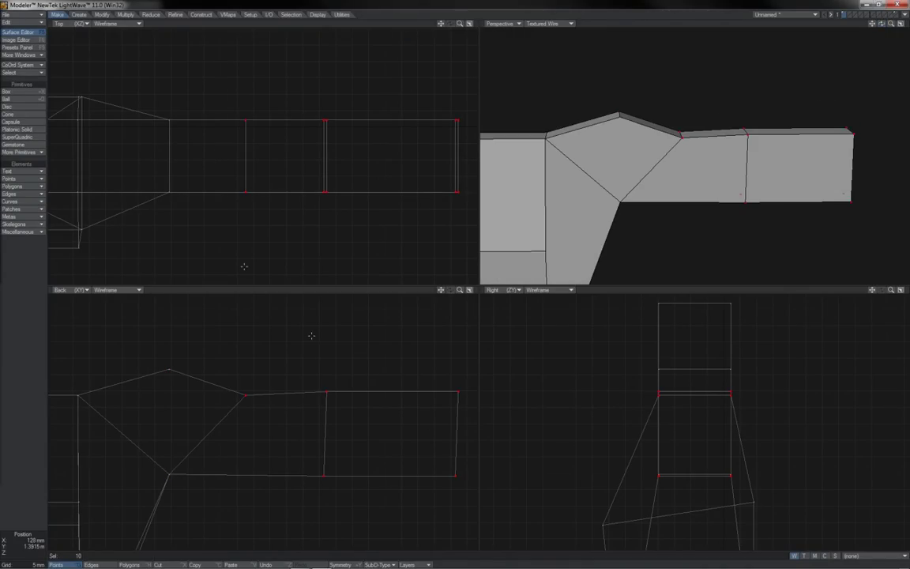
{"action": "key", "text": "y"}
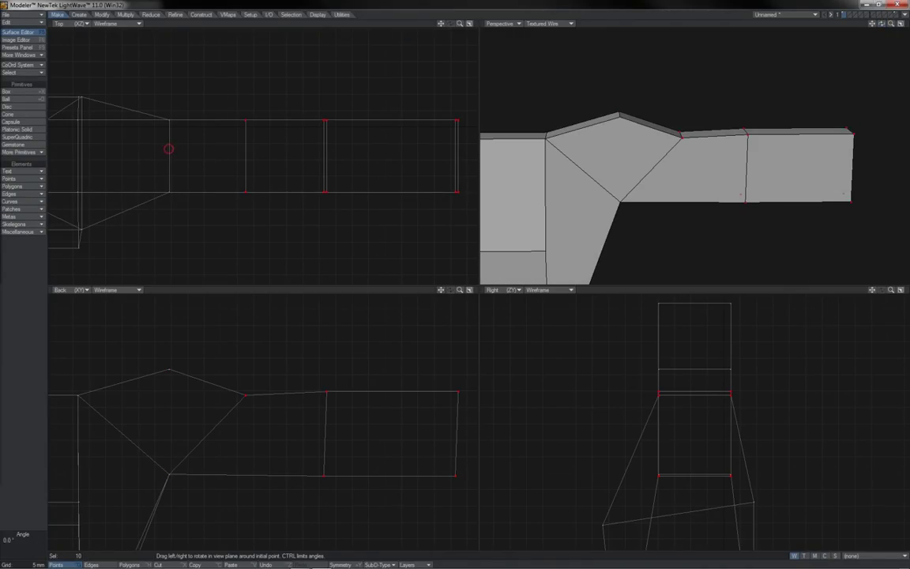
{"action": "left_click_drag", "start_coordinate": [169, 148], "coordinate": [87, 151]}
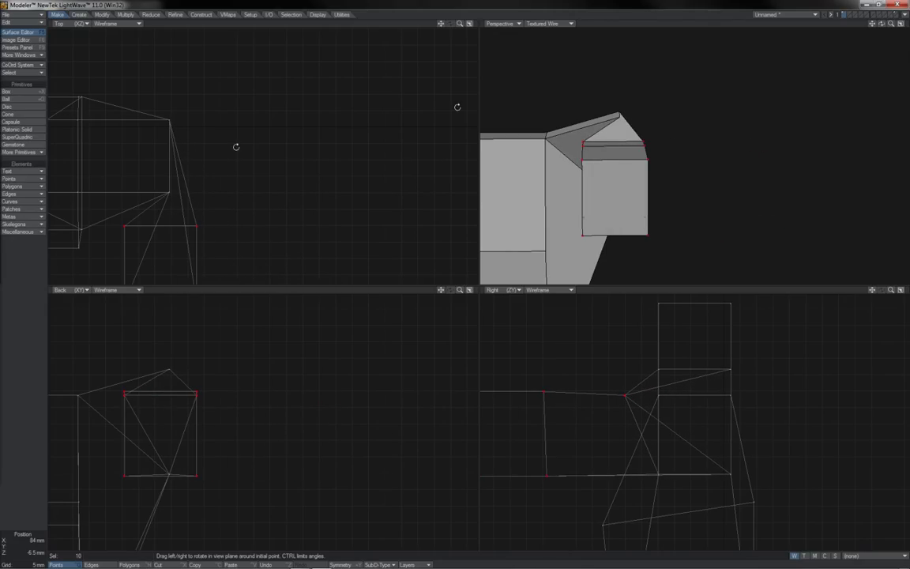
Examine the forward-pointing arm's shoulder polygons and their smoothed subdivision shape from several angles.
{"action": "left_click_drag", "start_coordinate": [882, 23], "coordinate": [843, 45]}
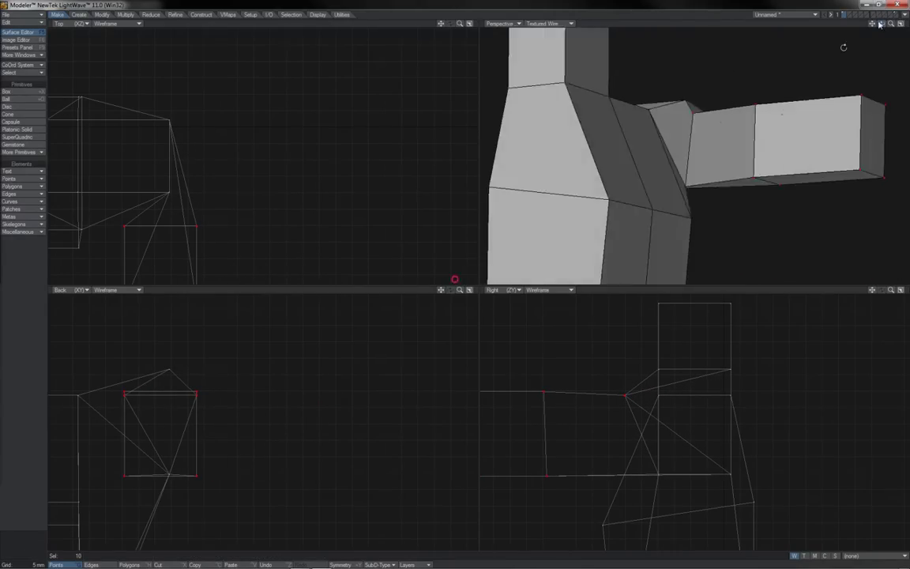
{"action": "key", "text": "space"}
{"action": "key", "text": "space"}
{"action": "left_click", "coordinate": [674, 120]}
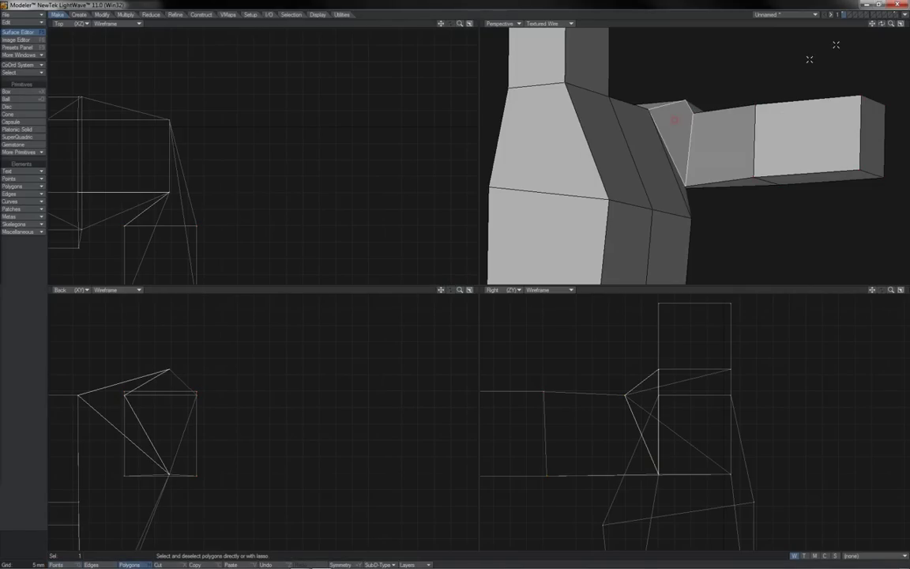
{"action": "left_click_drag", "start_coordinate": [882, 24], "coordinate": [858, 47]}
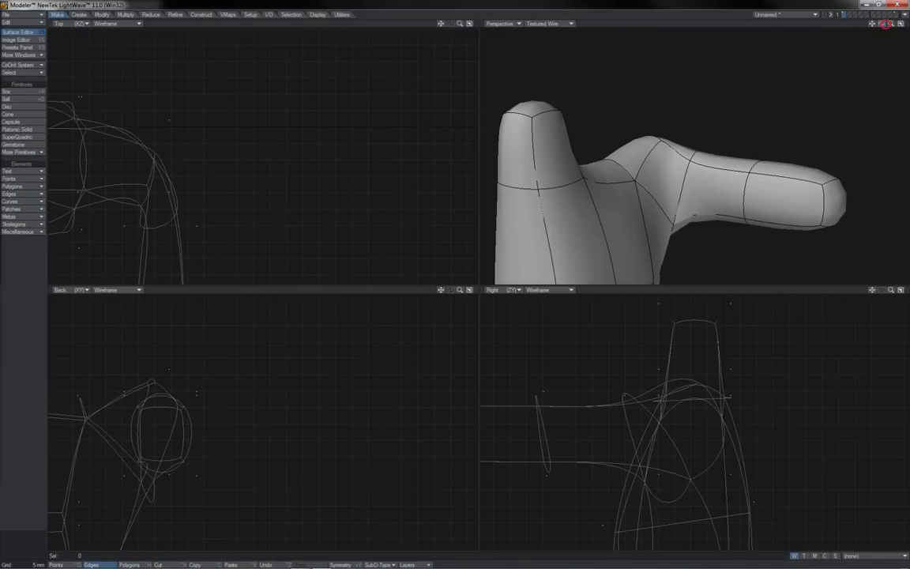
{"action": "left_click_drag", "start_coordinate": [884, 25], "coordinate": [901, 35]}
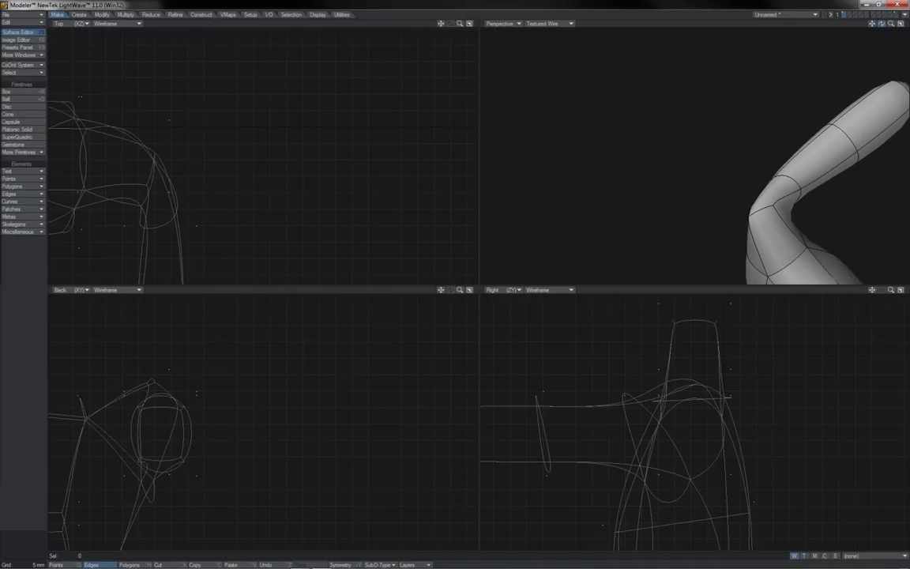
{"action": "left_click_drag", "start_coordinate": [851, 120], "coordinate": [880, 25]}
{"action": "key", "text": "a"}
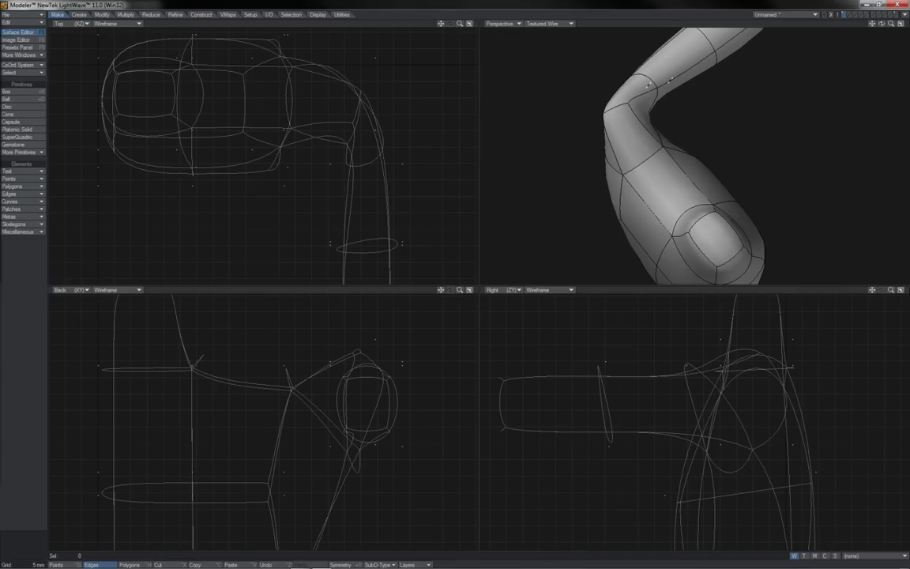
{"action": "left_click_drag", "start_coordinate": [881, 24], "coordinate": [881, 26]}
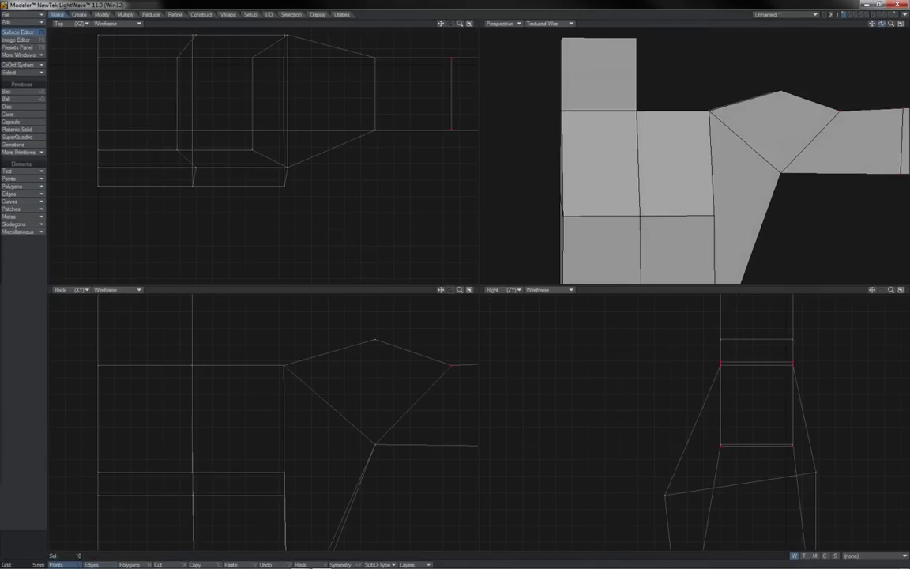
Rotate the arm's points down around the shoulder joint so the arm hangs beside the torso.
{"action": "key", "text": "y"}
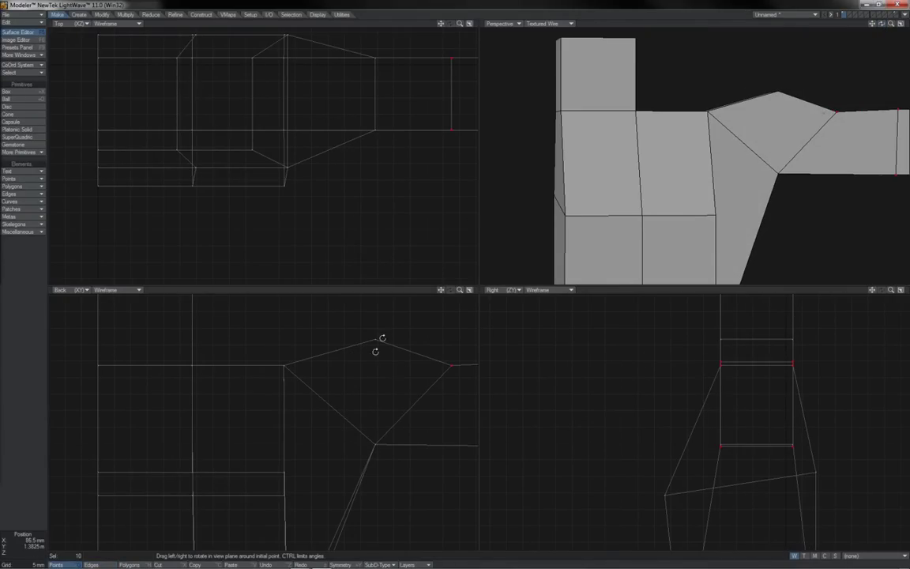
{"action": "left_click_drag", "start_coordinate": [376, 377], "coordinate": [320, 377]}
{"action": "key", "text": "space"}
{"action": "left_click_drag", "start_coordinate": [460, 290], "coordinate": [407, 289]}
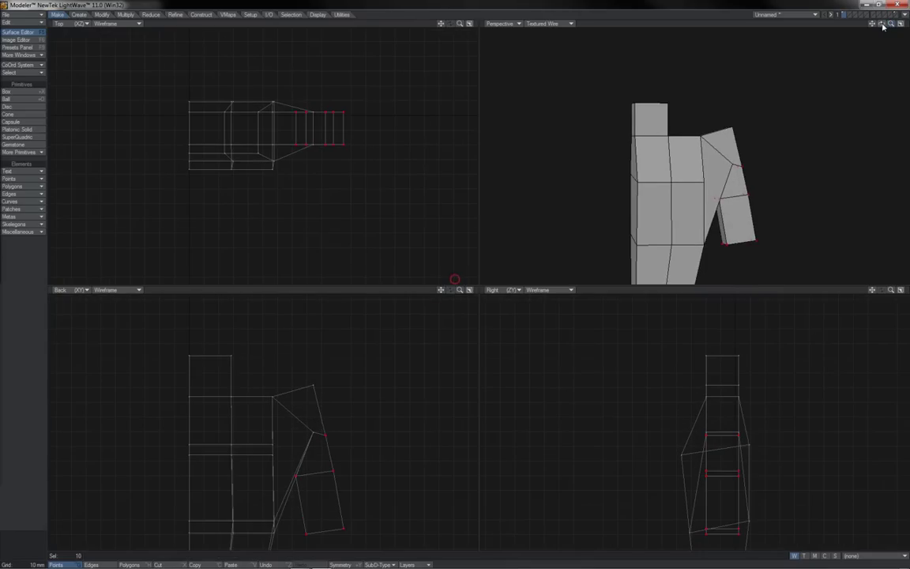
{"action": "left_click_drag", "start_coordinate": [881, 23], "coordinate": [849, 25]}
Select the four shoulder points of the lowered arm, then rotate and move them to even out the joint's bend.
{"action": "left_click", "coordinate": [25, 446]}
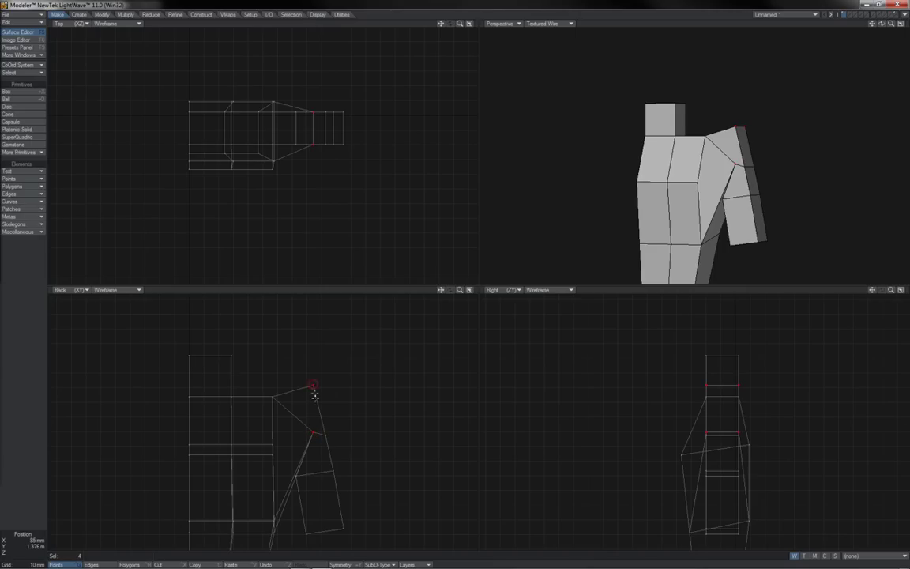
{"action": "key", "text": "t"}
{"action": "key", "text": "y"}
{"action": "left_click_drag", "start_coordinate": [309, 411], "coordinate": [291, 429]}
{"action": "key", "text": "t"}
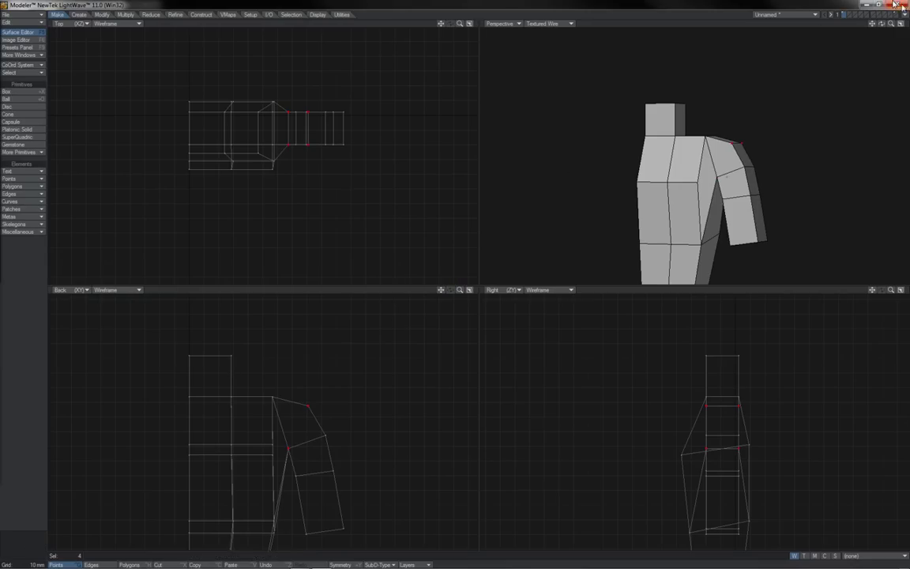
{"action": "left_click_drag", "start_coordinate": [881, 24], "coordinate": [863, 26]}
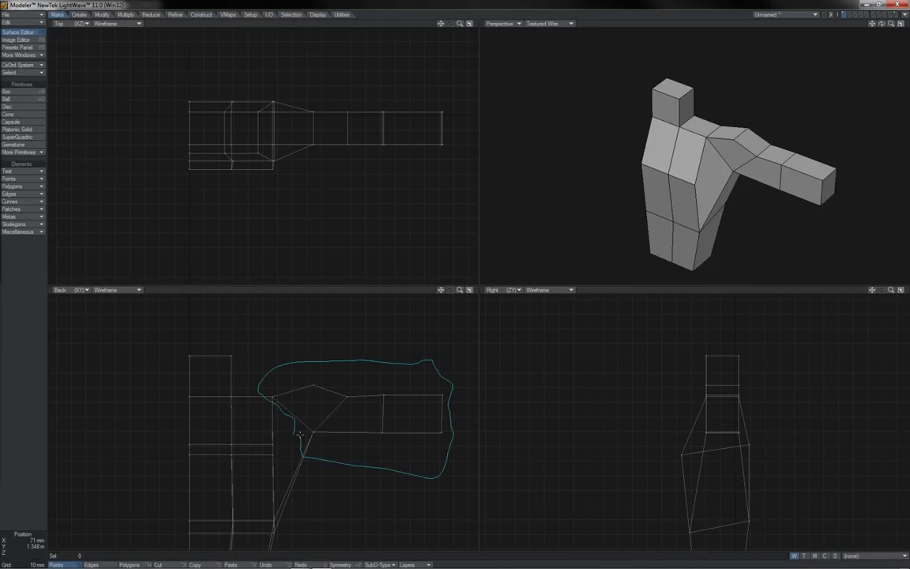
Select the shoulder and arm points and rotate them upward to raise the arm above the torso.
{"action": "right_click_drag", "start_coordinate": [291, 426], "coordinate": [300, 435]}
{"action": "key", "text": "y"}
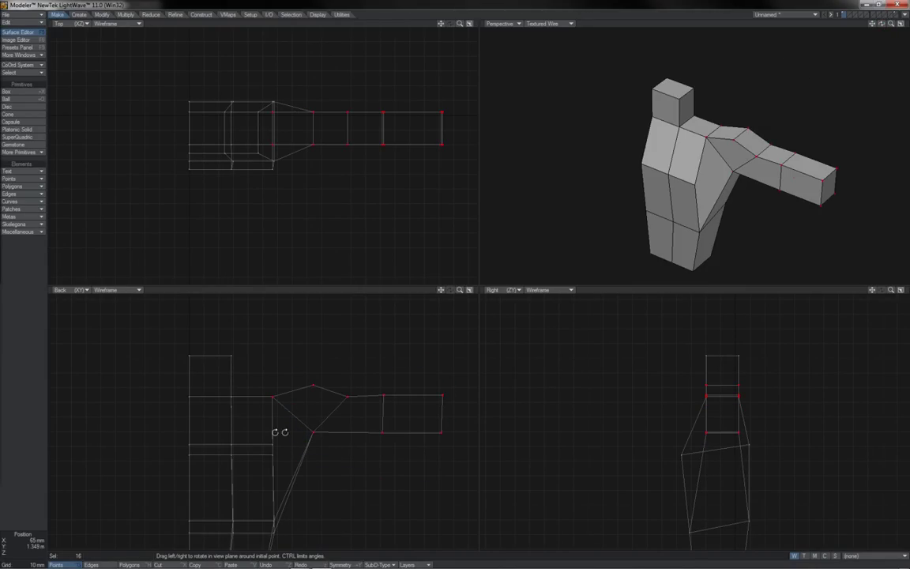
{"action": "left_click_drag", "start_coordinate": [259, 443], "coordinate": [372, 442]}
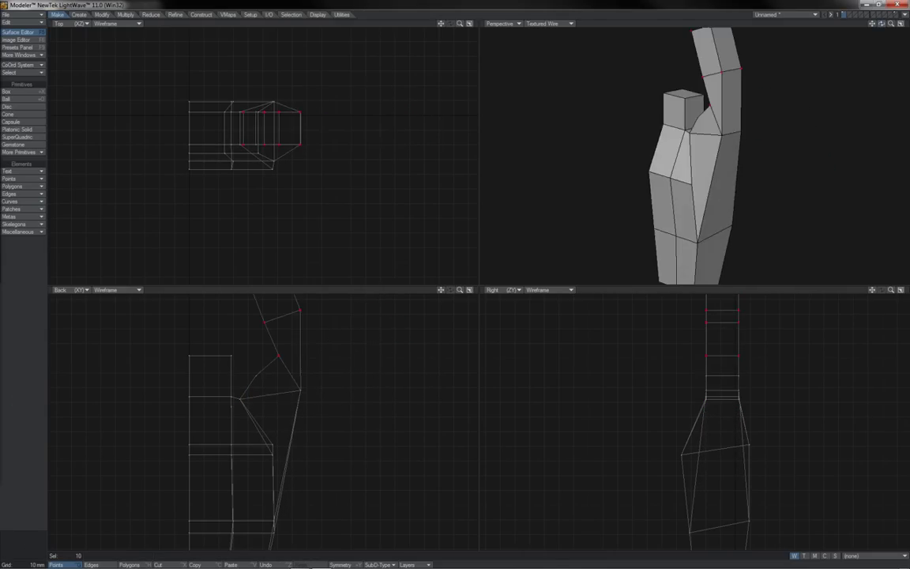
Examine the raised arm's shoulder polygons from the side and the front with the points deselected.
{"action": "mouse_move", "coordinate": [881, 24]}
{"action": "left_mouse_down"}
{"action": "mouse_move", "coordinate": [907, 19]}
{"action": "mouse_move", "coordinate": [875, 24]}
{"action": "left_mouse_up"}
{"action": "key", "text": "Left"}
{"action": "key", "text": "Left"}
{"action": "key", "text": "Left"}
{"action": "key", "text": "Left"}
{"action": "key", "text": "Left"}
{"action": "key", "text": "Left"}
{"action": "key", "text": "Left"}
{"action": "key", "text": "Left"}
{"action": "key", "text": "slash"}
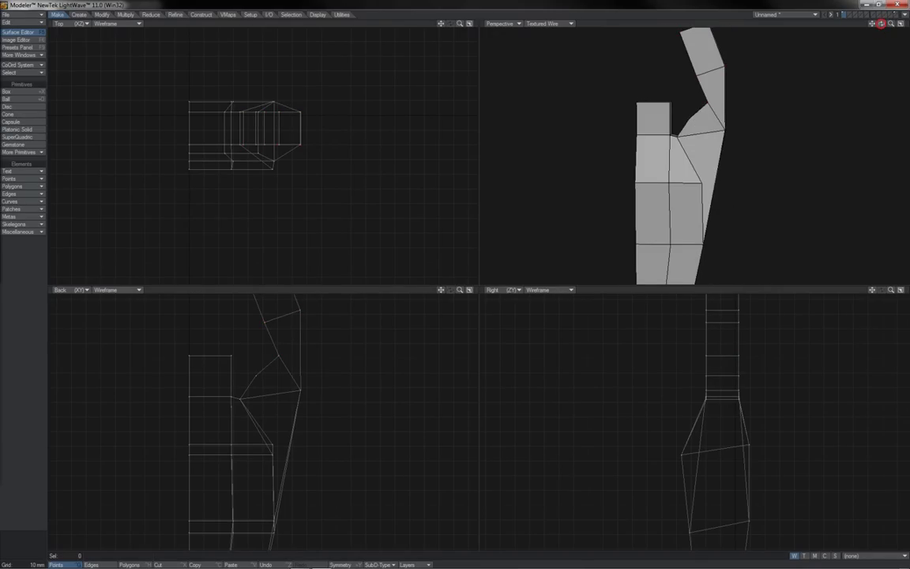
Undo the raised-arm pose and turn on subdivision smoothing for the straight-armed body.
{"action": "key", "text": "u"}
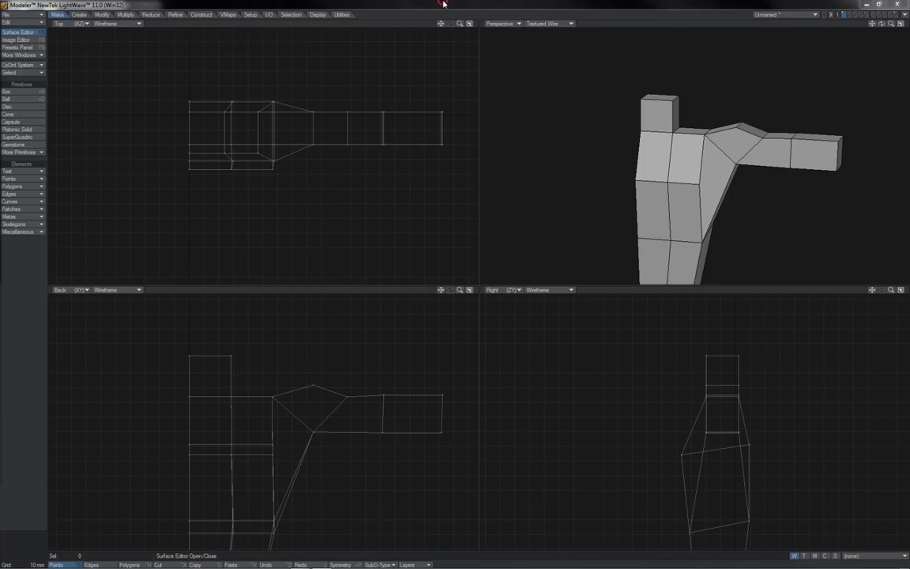
{"action": "key", "text": "Tab"}
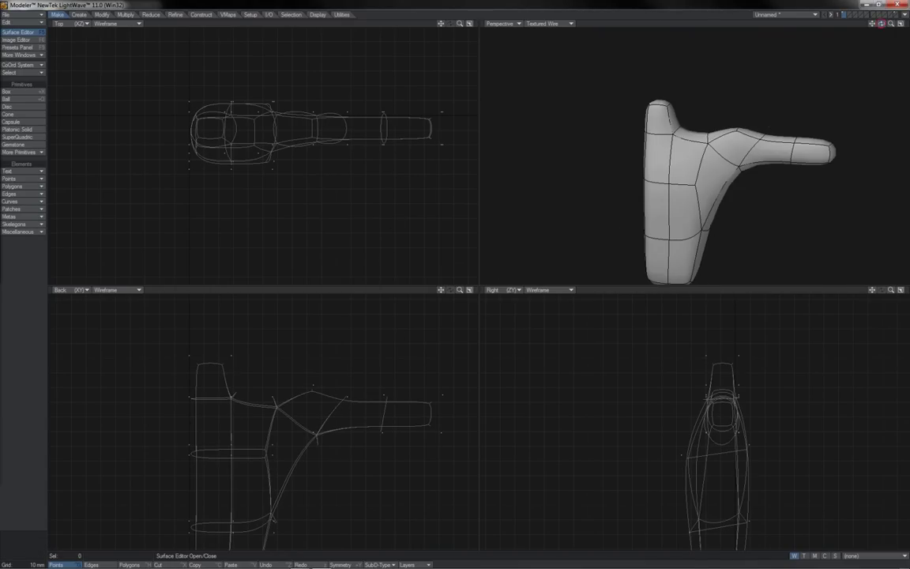
{"action": "mouse_move", "coordinate": [881, 23]}
{"action": "left_mouse_down"}
{"action": "mouse_move", "coordinate": [818, 23]}
{"action": "mouse_move", "coordinate": [906, 26]}
{"action": "mouse_move", "coordinate": [878, 24]}
{"action": "left_mouse_up"}
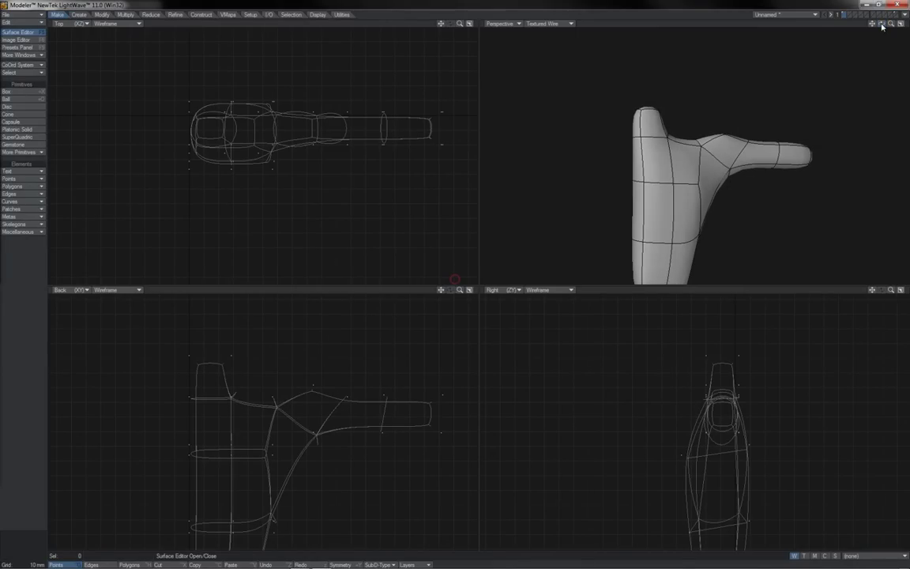
Subdivide the smoothed body's polygons with the Metaform method and inspect the denser shoulder mesh up close.
{"action": "left_click_drag", "start_coordinate": [882, 25], "coordinate": [882, 25]}
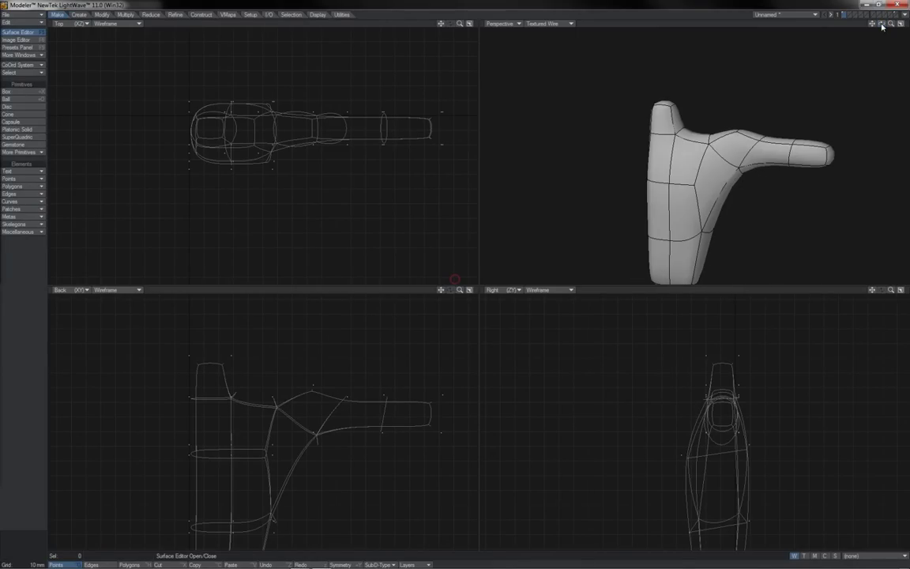
{"action": "key", "text": "shift+d"}
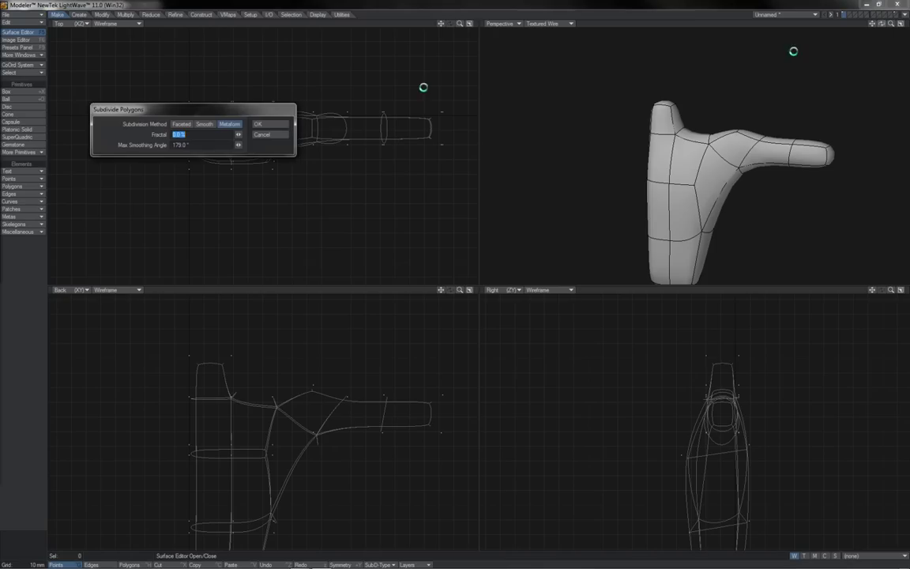
{"action": "left_click", "coordinate": [267, 121]}
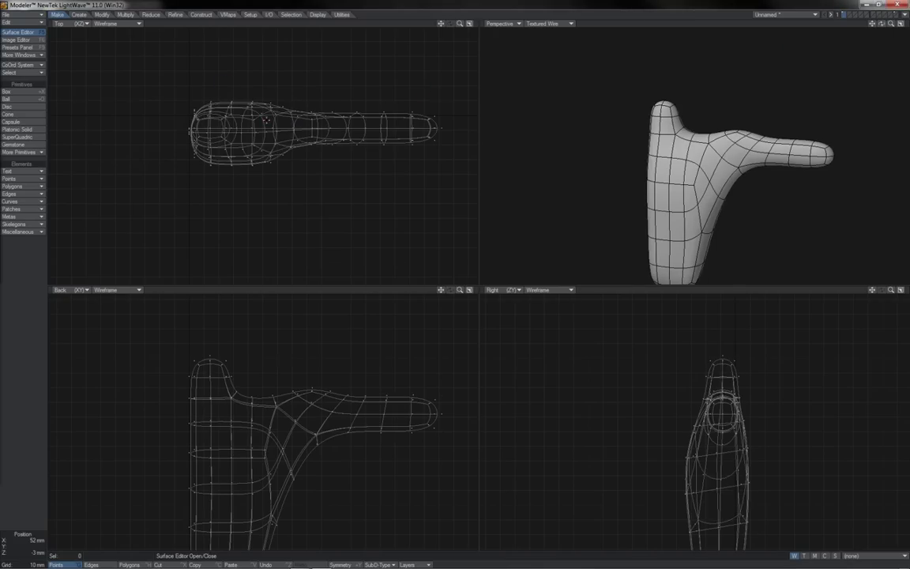
{"action": "left_click_drag", "start_coordinate": [881, 23], "coordinate": [863, 87]}
{"action": "key", "text": "a"}
{"action": "mouse_move", "coordinate": [881, 24]}
{"action": "left_mouse_down"}
{"action": "mouse_move", "coordinate": [819, 28]}
{"action": "mouse_move", "coordinate": [882, 27]}
{"action": "left_mouse_up"}
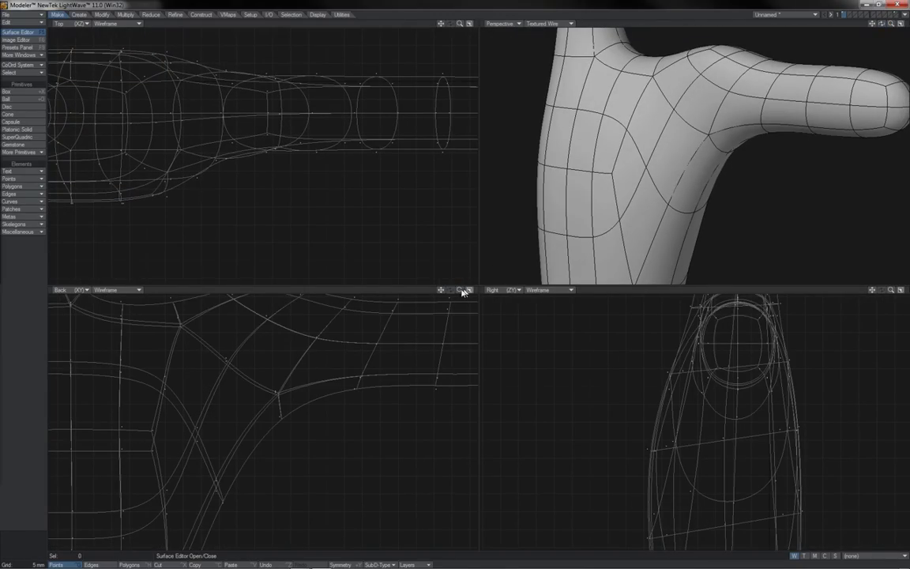
{"action": "key", "text": "a"}
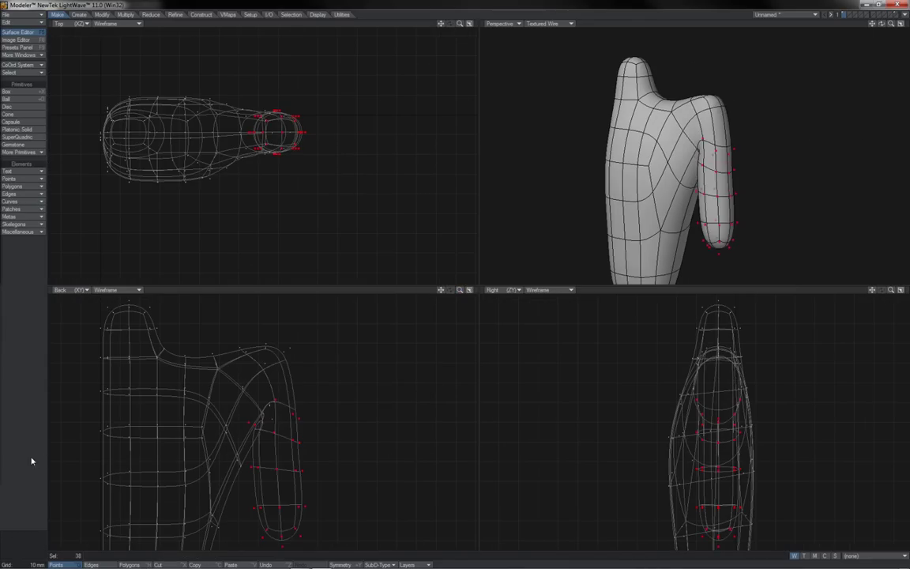
Move the armpit point and the upper shoulder points of the lowered arm inward to round off the shoulder.
{"action": "left_click_drag", "start_coordinate": [269, 419], "coordinate": [252, 406]}
{"action": "key", "text": "t"}
{"action": "left_click", "coordinate": [29, 455]}
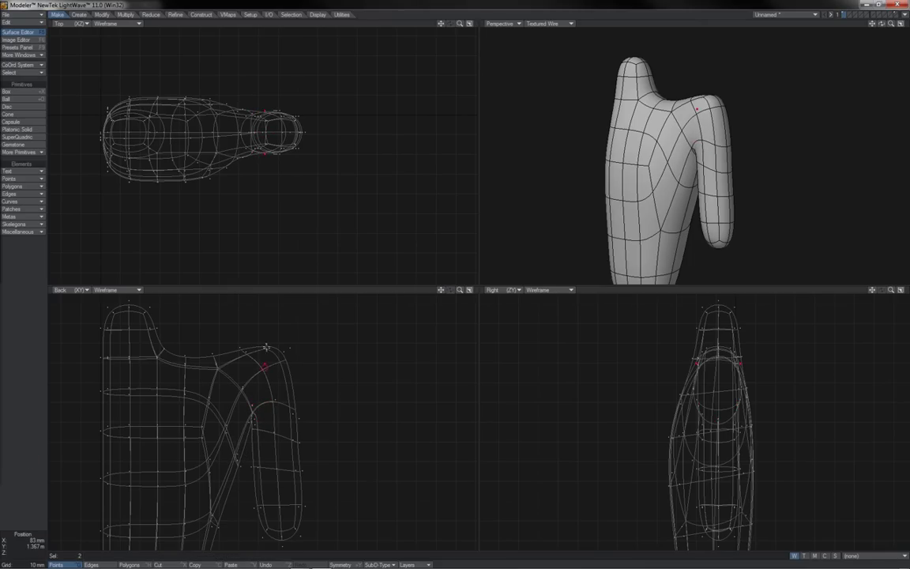
{"action": "left_click_drag", "start_coordinate": [266, 346], "coordinate": [289, 350]}
{"action": "key", "text": "t"}
{"action": "left_click_drag", "start_coordinate": [290, 349], "coordinate": [280, 358]}
{"action": "key", "text": "space"}
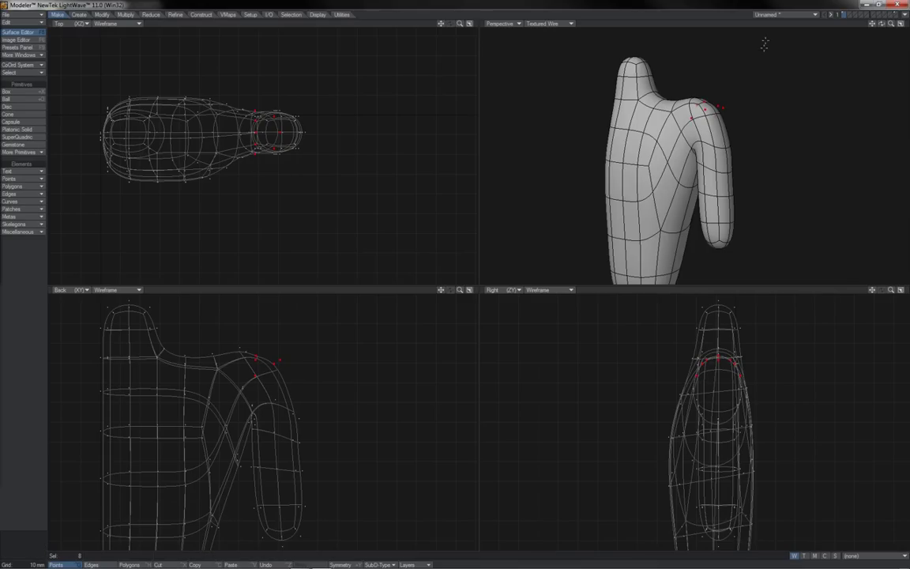
{"action": "mouse_move", "coordinate": [882, 24]}
{"action": "left_mouse_down"}
{"action": "mouse_move", "coordinate": [902, 25]}
{"action": "mouse_move", "coordinate": [798, 24]}
{"action": "mouse_move", "coordinate": [877, 24]}
{"action": "left_mouse_up"}
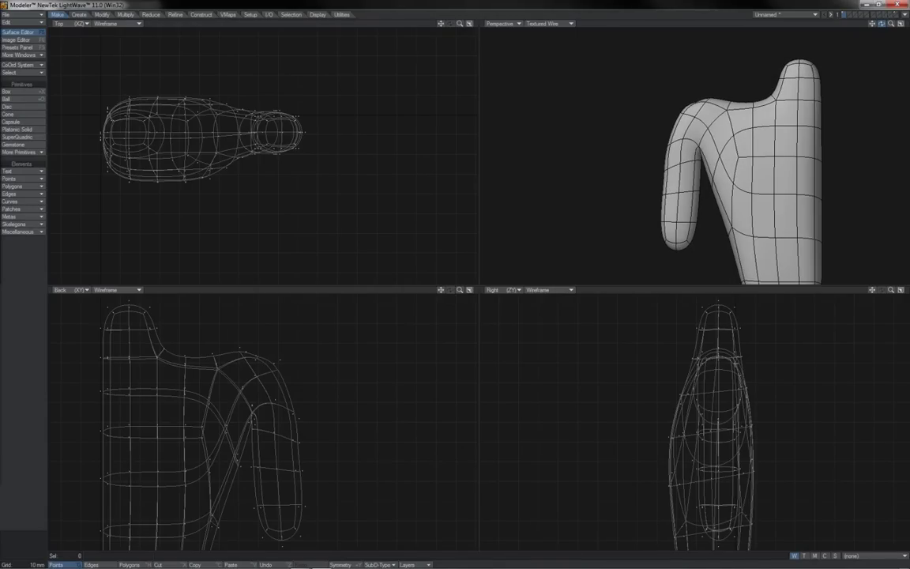
{"action": "left_click_drag", "start_coordinate": [882, 24], "coordinate": [905, 24]}
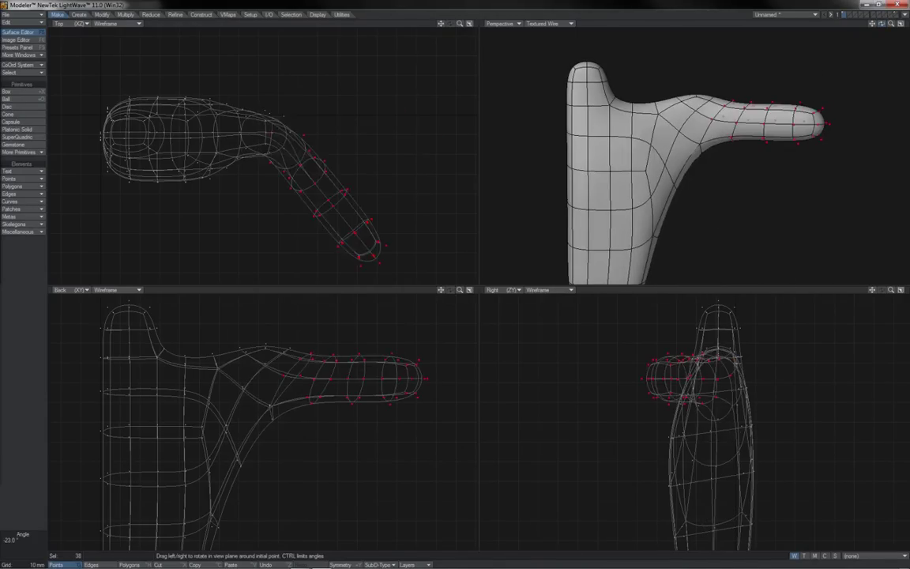
Rotate the arm further forward and pull the front shoulder points toward the chest to shape the crease.
{"action": "left_click_drag", "start_coordinate": [332, 198], "coordinate": [269, 197]}
{"action": "key", "text": "space"}
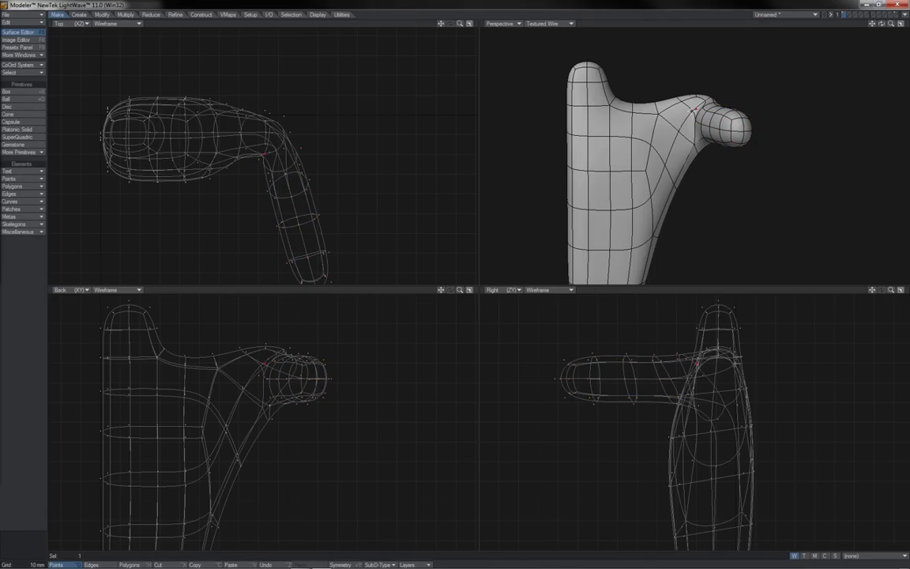
{"action": "key", "text": "t"}
{"action": "left_click_drag", "start_coordinate": [271, 158], "coordinate": [251, 208]}
{"action": "left_click_drag", "start_coordinate": [256, 193], "coordinate": [229, 178]}
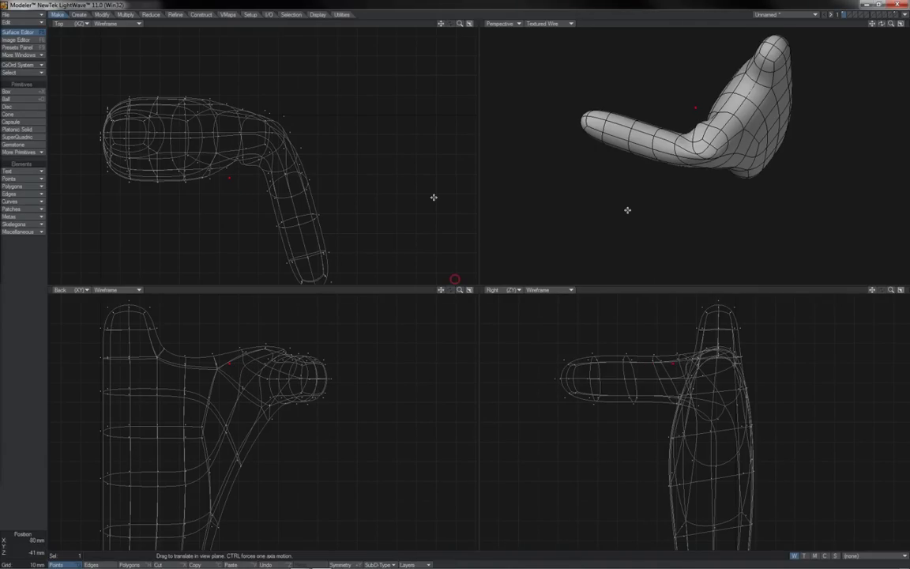
{"action": "key", "text": "space"}
{"action": "key", "text": "t"}
{"action": "left_click_drag", "start_coordinate": [696, 147], "coordinate": [696, 151]}
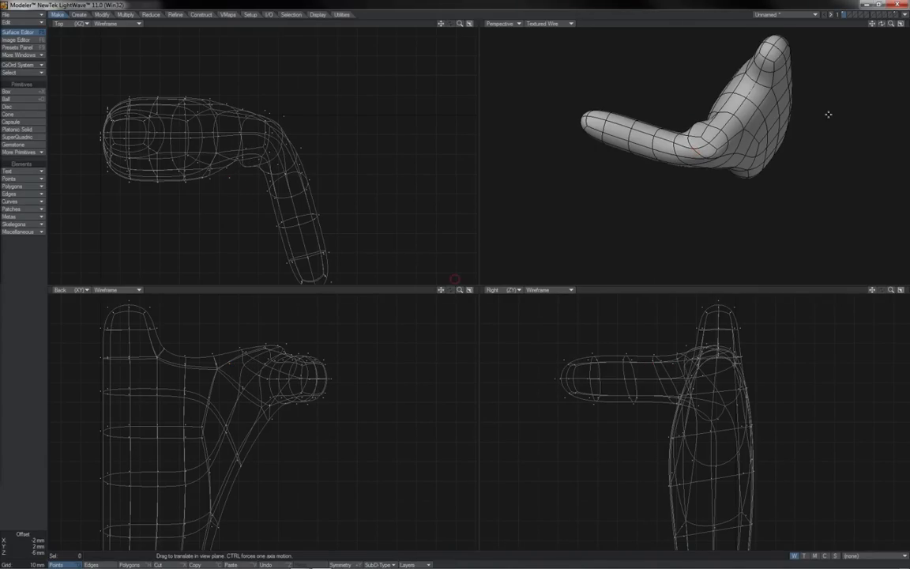
Nudge individual shoulder points of the forward-posed arm from the side to refine its transition into the chest.
{"action": "left_click_drag", "start_coordinate": [881, 24], "coordinate": [827, 47]}
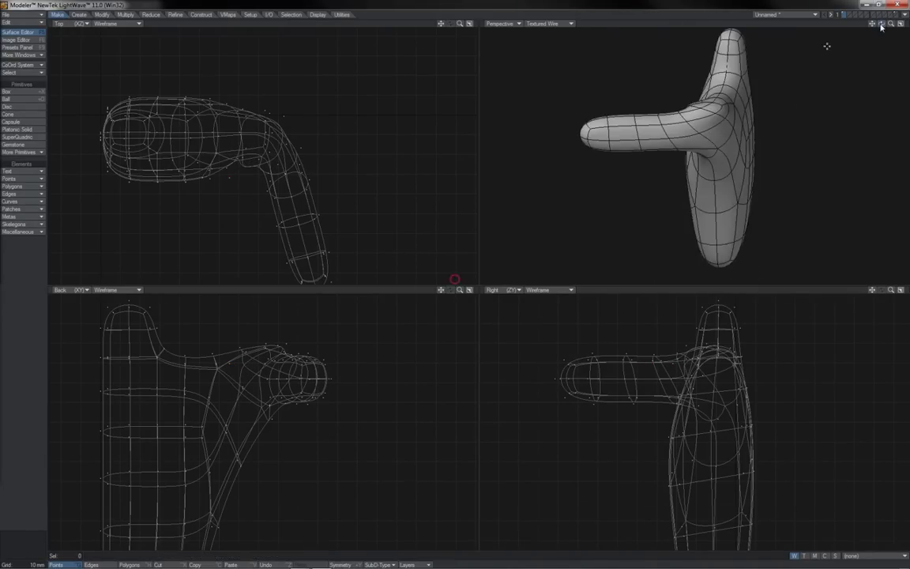
{"action": "left_click", "coordinate": [722, 118]}
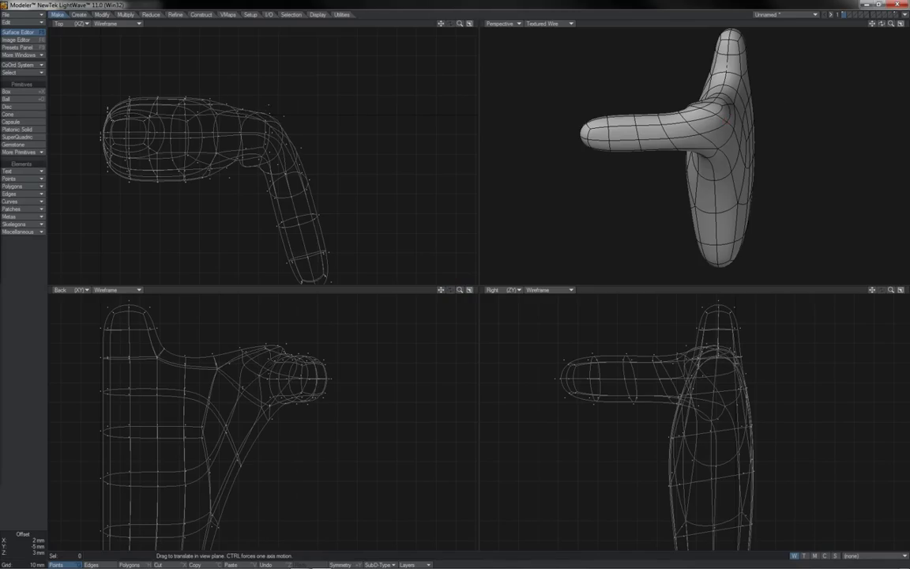
{"action": "left_click", "coordinate": [700, 134]}
{"action": "left_click_drag", "start_coordinate": [706, 136], "coordinate": [709, 136]}
{"action": "mouse_move", "coordinate": [882, 24]}
{"action": "left_mouse_down"}
{"action": "mouse_move", "coordinate": [907, 33]}
{"action": "mouse_move", "coordinate": [863, 27]}
{"action": "mouse_move", "coordinate": [907, 25]}
{"action": "mouse_move", "coordinate": [905, 15]}
{"action": "mouse_move", "coordinate": [881, 24]}
{"action": "left_mouse_up"}
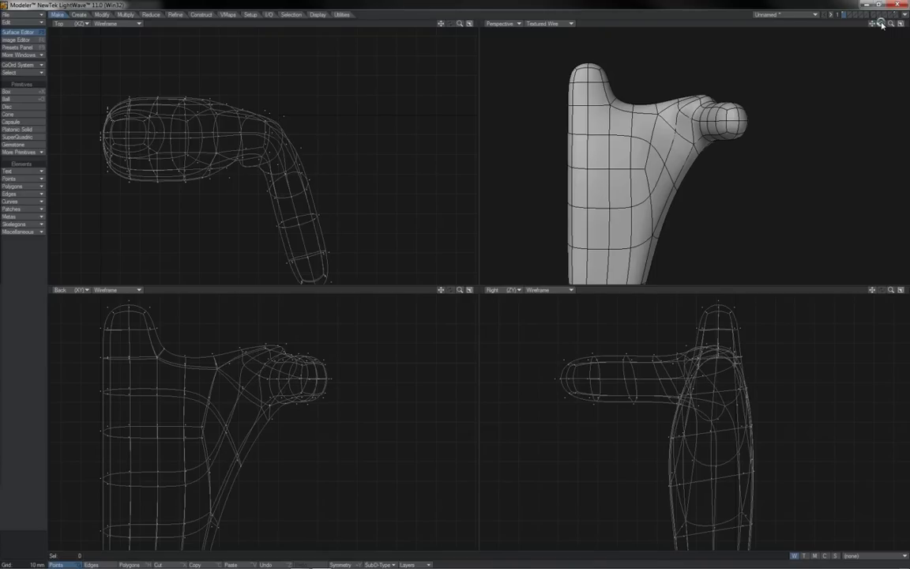
Undo the forward-arm pose and the subdivision, and switch to the layer holding the flat body polygons.
{"action": "key", "text": "u"}
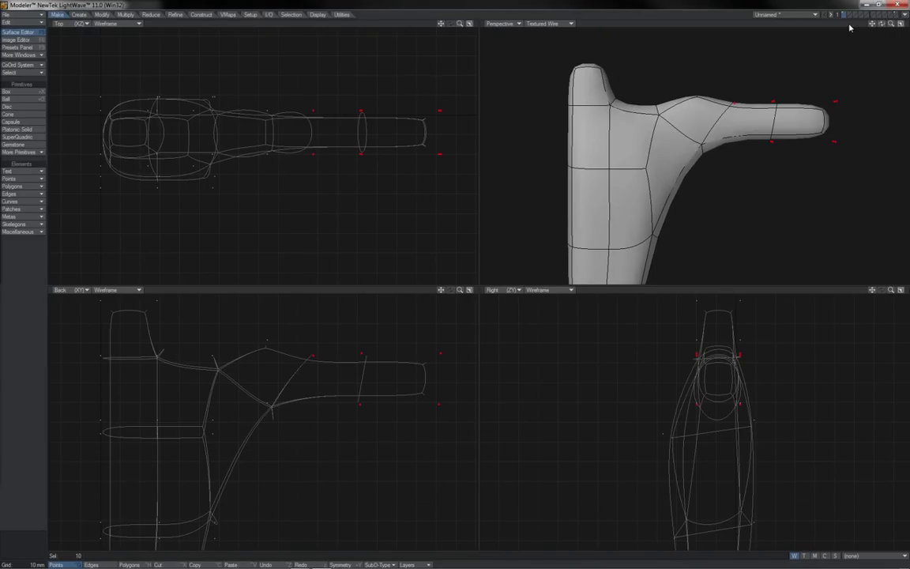
{"action": "left_click", "coordinate": [849, 25]}
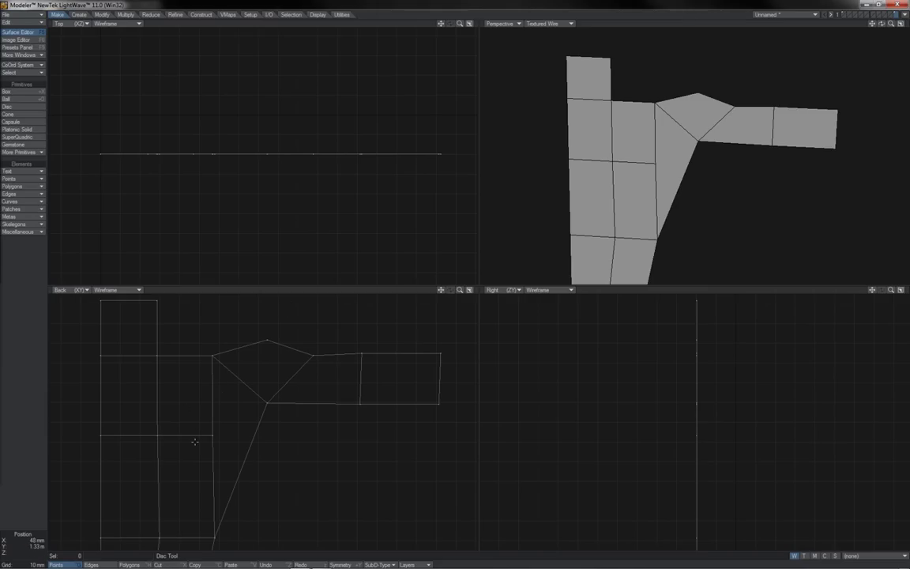
Rotate the flat body layout so it lies horizontally and extrude it into a thick slab.
{"action": "key", "text": "u"}
{"action": "key", "text": "u"}
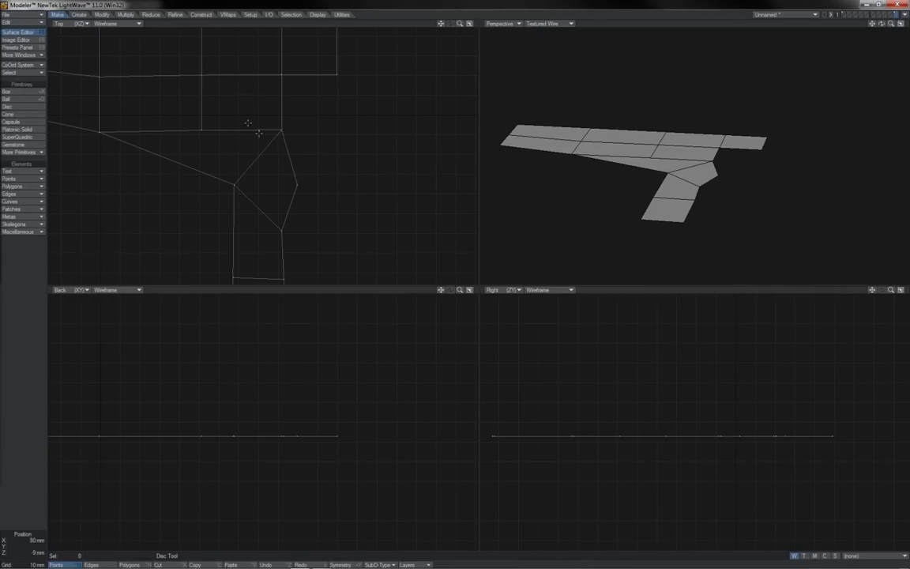
{"action": "key", "text": "a"}
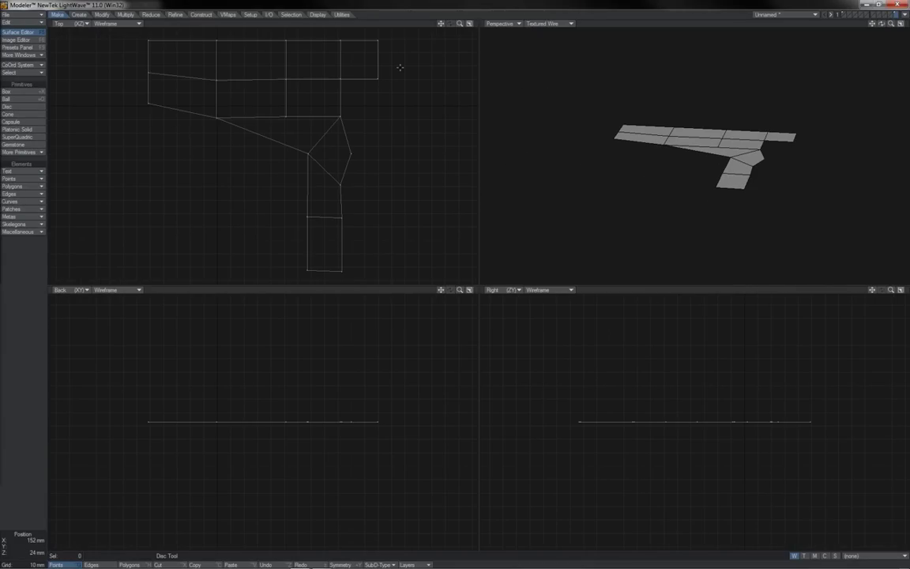
{"action": "left_click_drag", "start_coordinate": [881, 25], "coordinate": [906, 10]}
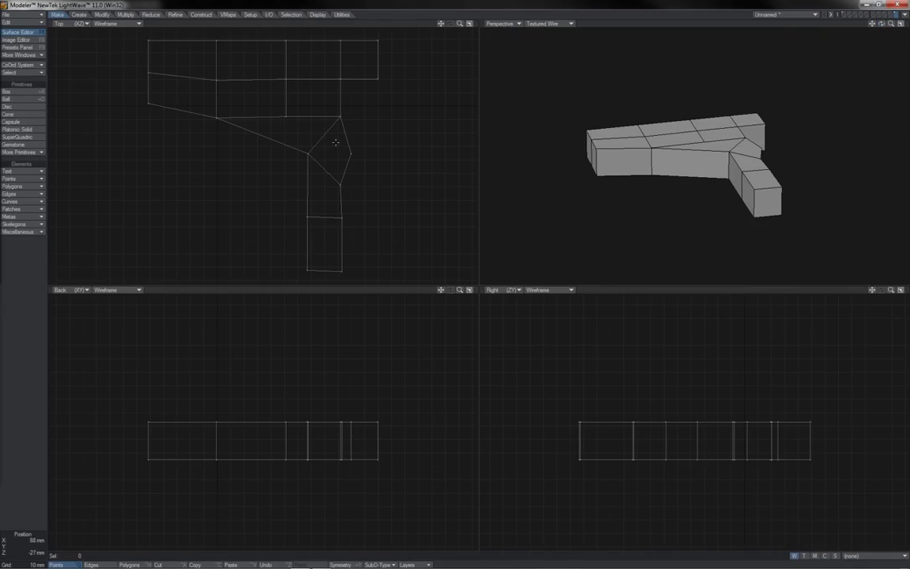
Select the slab's arm and outer shoulder points and rotate the arm toward the lower torso and downward.
{"action": "mouse_move", "coordinate": [335, 142]}
{"action": "right_mouse_down"}
{"action": "mouse_move", "coordinate": [345, 281]}
{"action": "mouse_move", "coordinate": [259, 189]}
{"action": "mouse_move", "coordinate": [314, 143]}
{"action": "right_mouse_up"}
{"action": "key", "text": "y"}
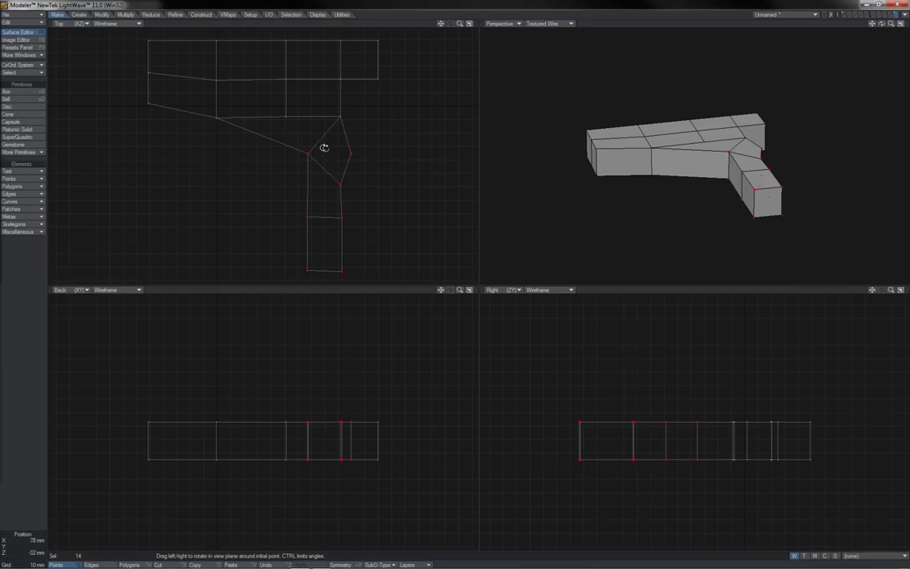
{"action": "left_click_drag", "start_coordinate": [328, 149], "coordinate": [347, 149]}
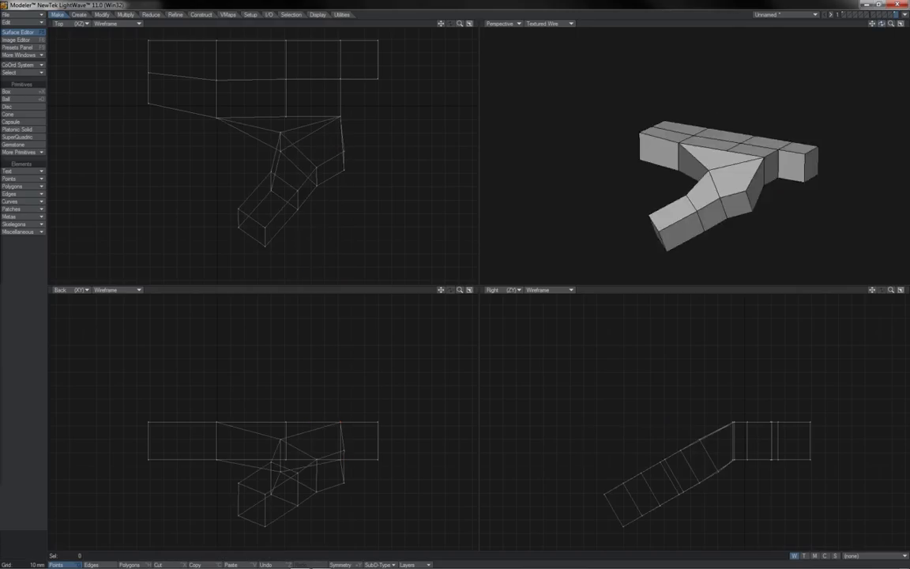
Shift the torso points on the slab's underside away from the arm toward the body's midline.
{"action": "left_click_drag", "start_coordinate": [881, 24], "coordinate": [902, 2]}
{"action": "key", "text": "t"}
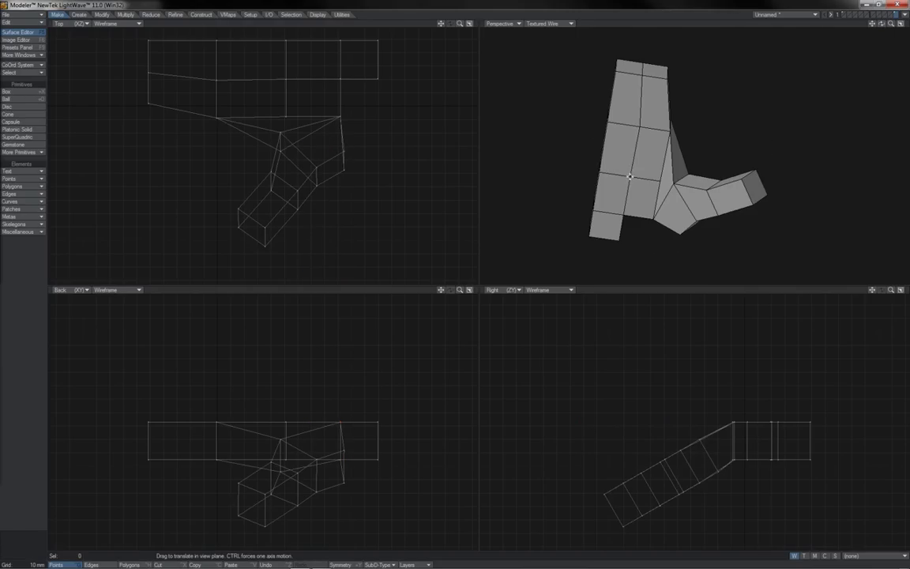
{"action": "left_click_drag", "start_coordinate": [630, 176], "coordinate": [654, 183]}
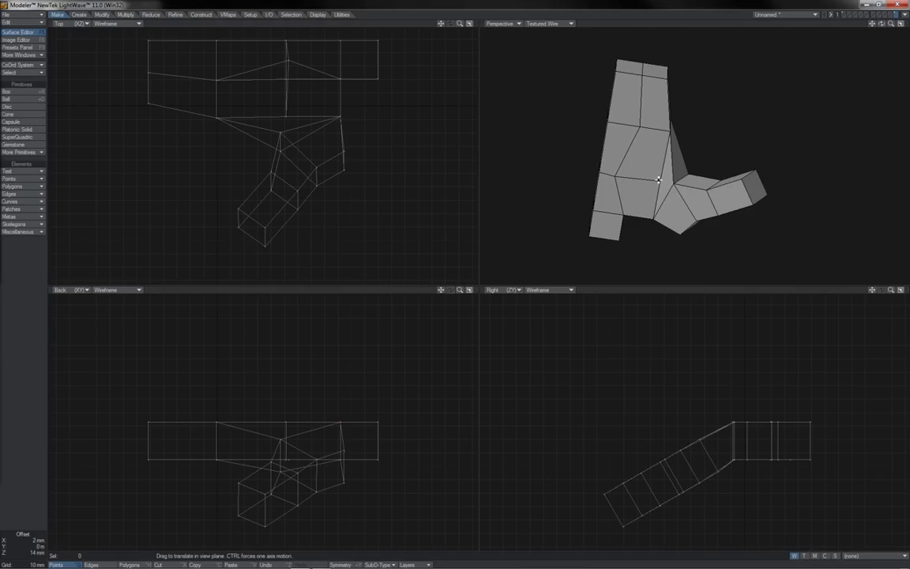
{"action": "key", "text": "ctrl+z"}
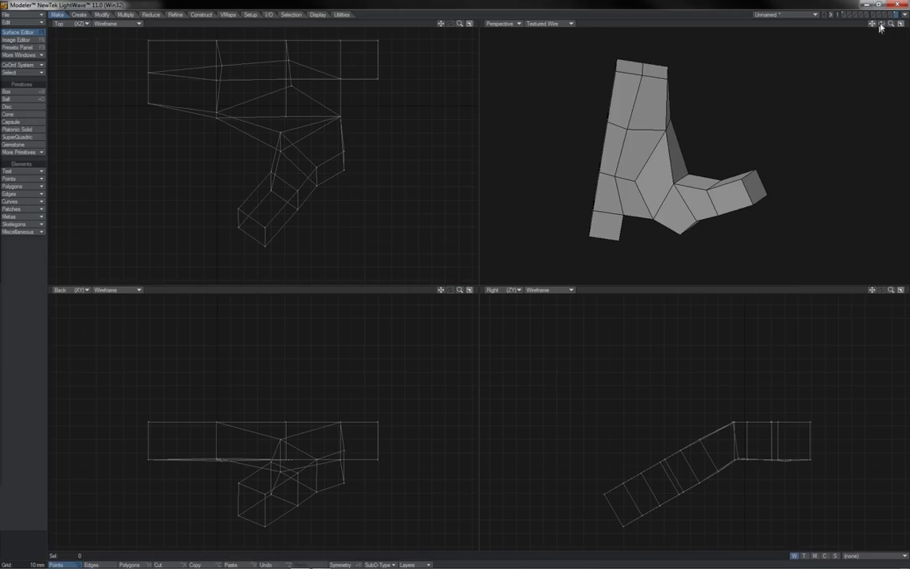
Pull the chest point beside the shoulder on the slab's underside outward by about -7 mm in Y and -4 mm in Z.
{"action": "left_click_drag", "start_coordinate": [881, 23], "coordinate": [883, 77]}
{"action": "key", "text": "t"}
{"action": "left_click_drag", "start_coordinate": [640, 186], "coordinate": [638, 194]}
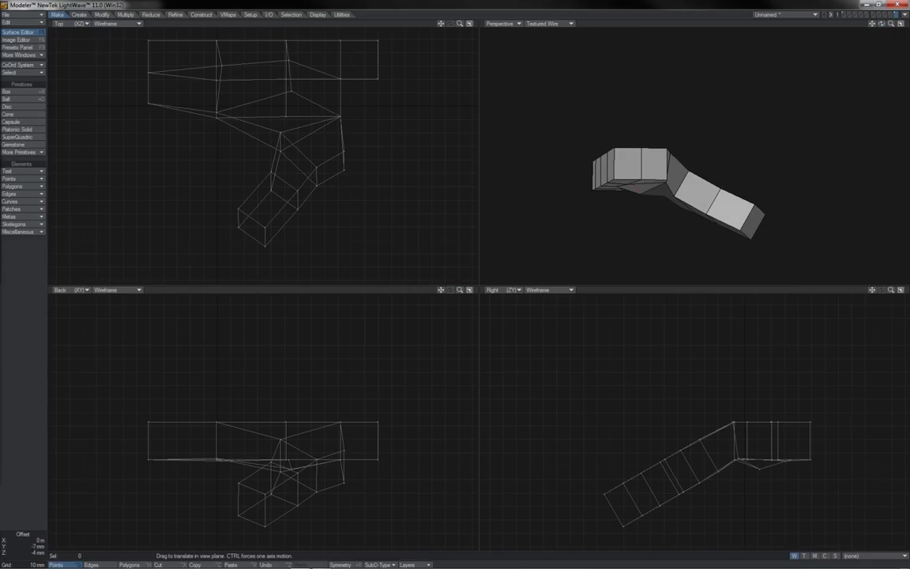